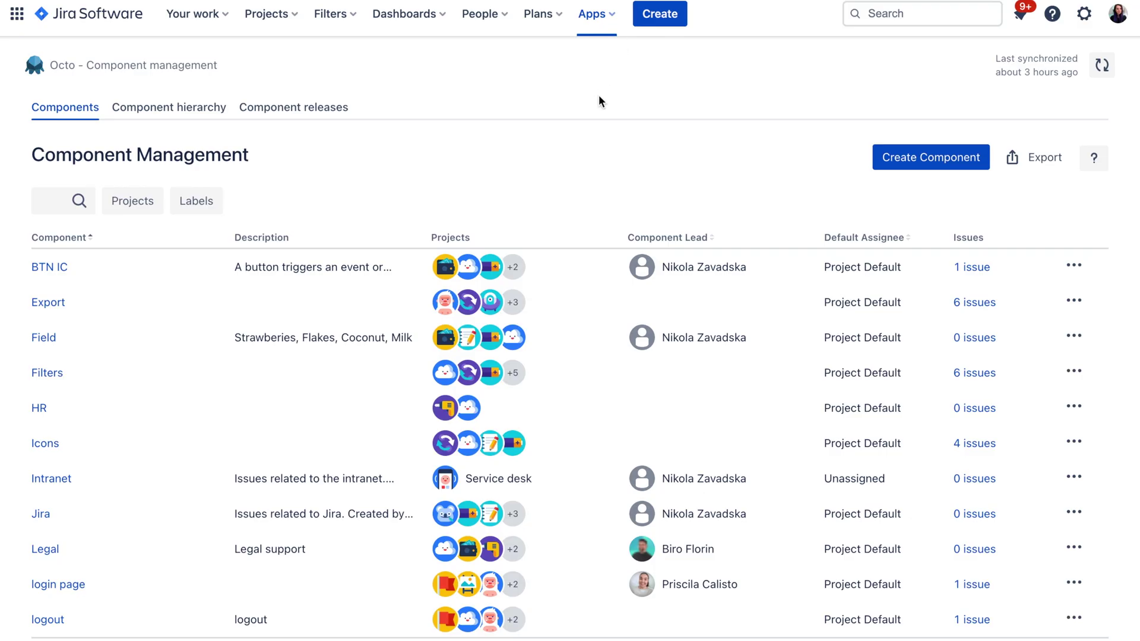
# Step: Open Octo Component Management and filter components to the Authentication App project
pyautogui.click(592, 19)
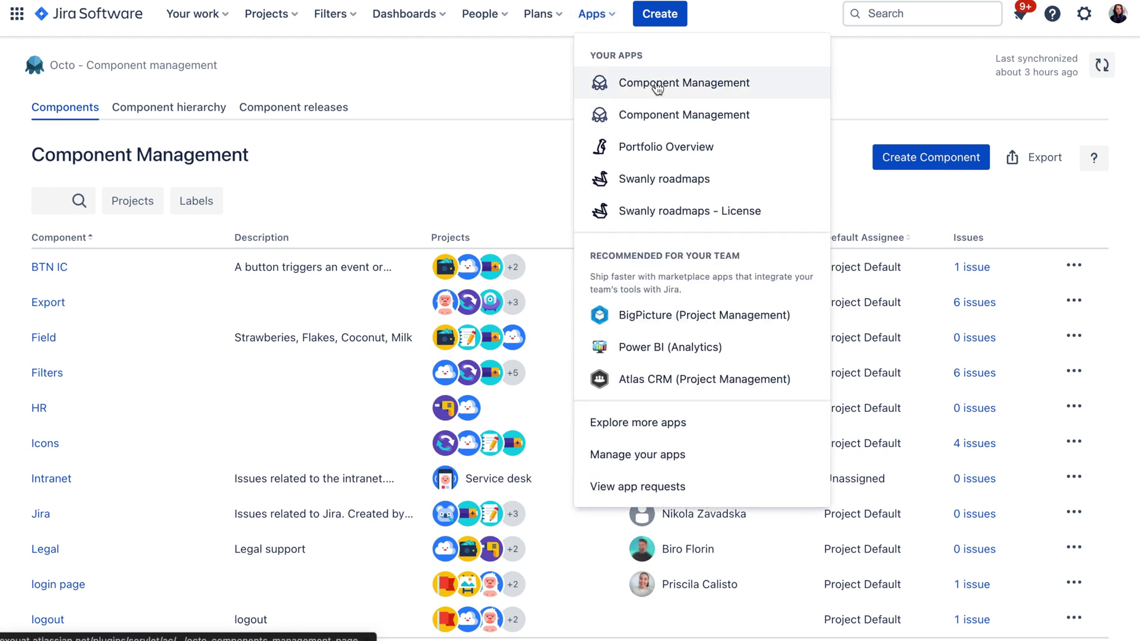
pyautogui.click(601, 23)
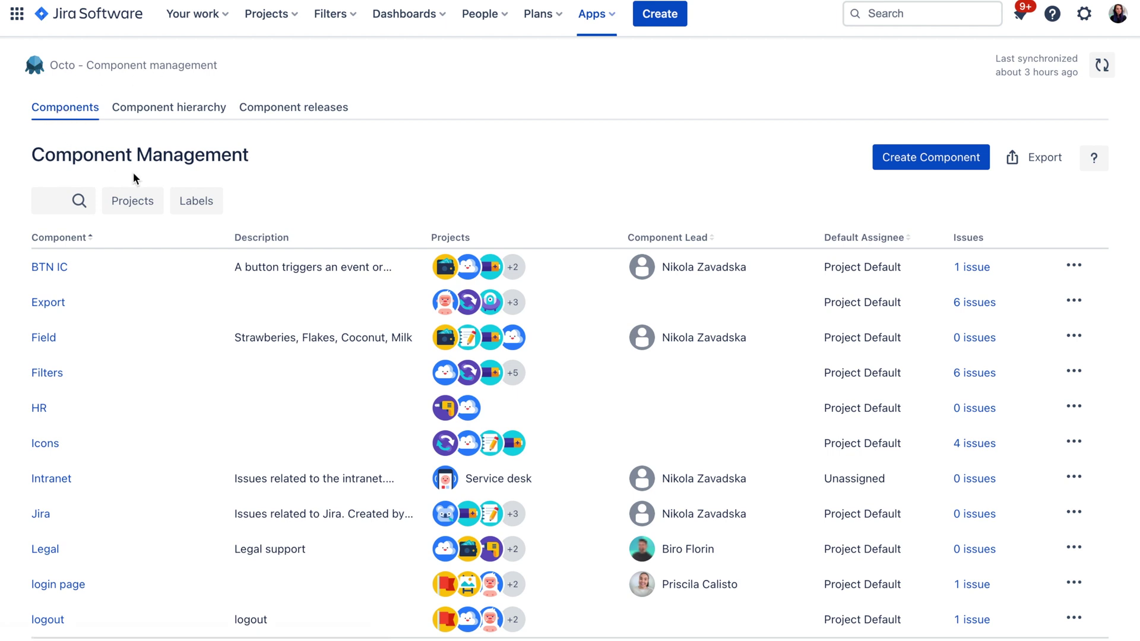
pyautogui.scroll(-1, 134, 172)
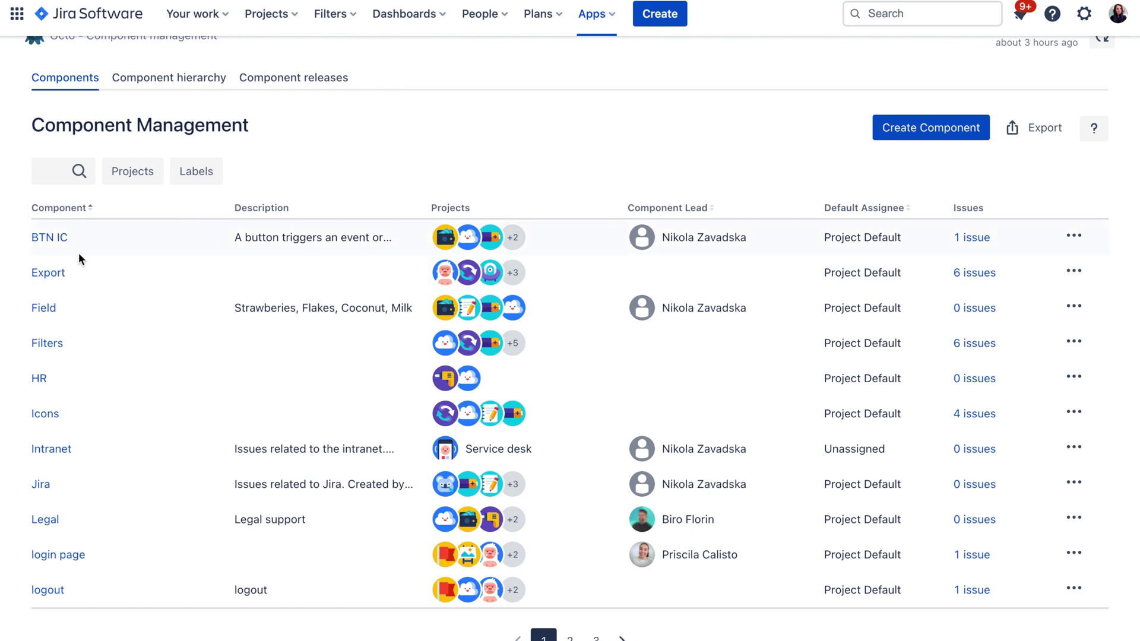
pyautogui.click(144, 171)
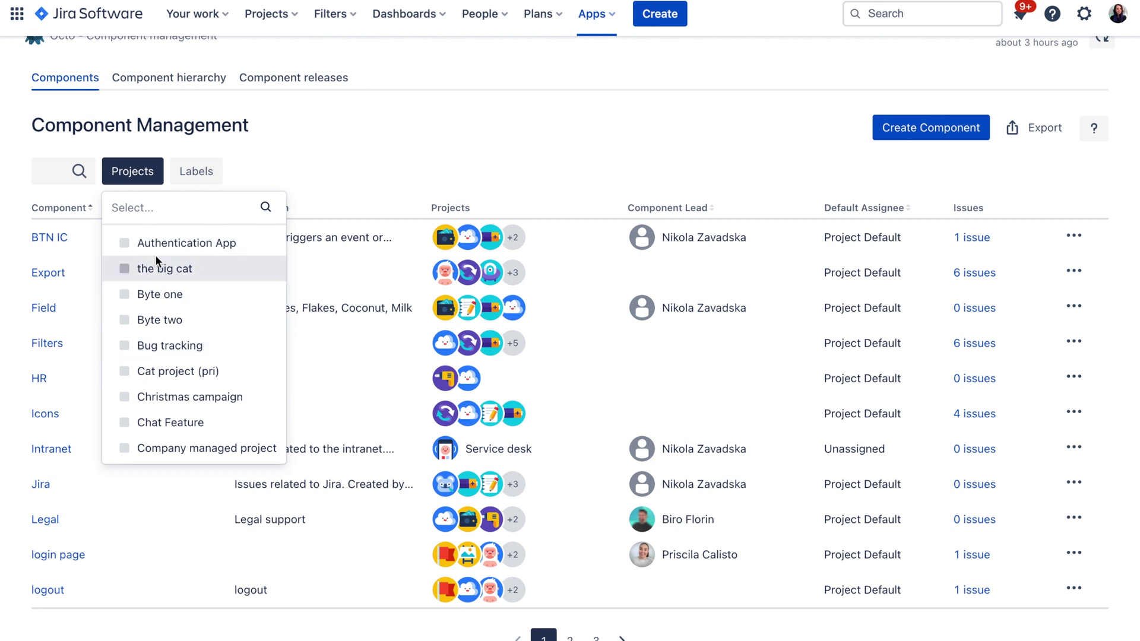
pyautogui.click(124, 243)
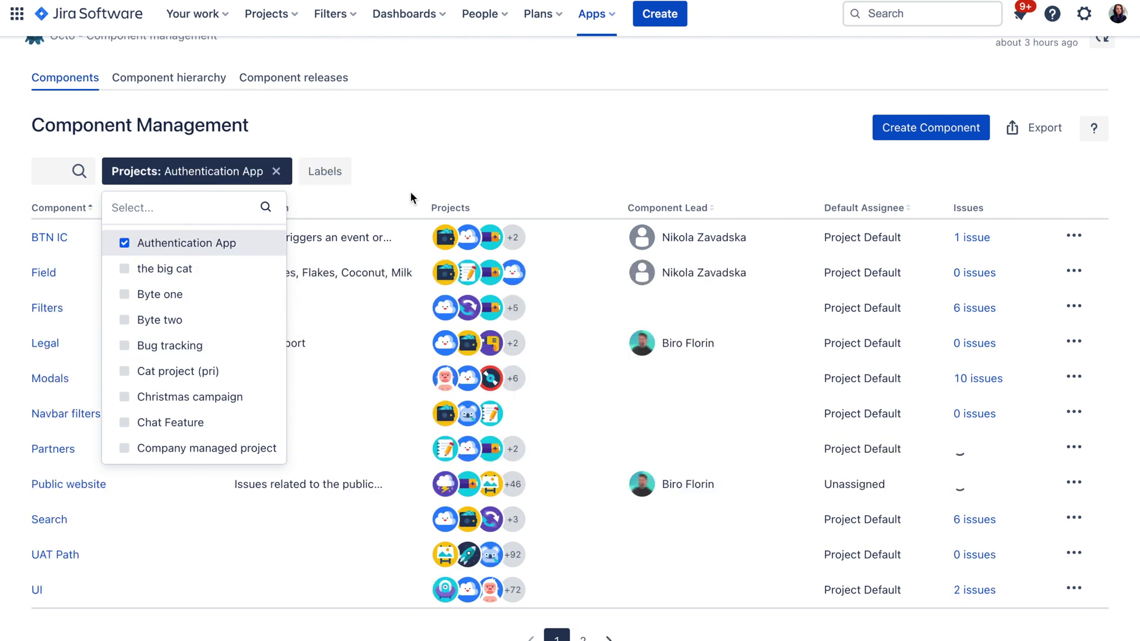
pyautogui.click(446, 157)
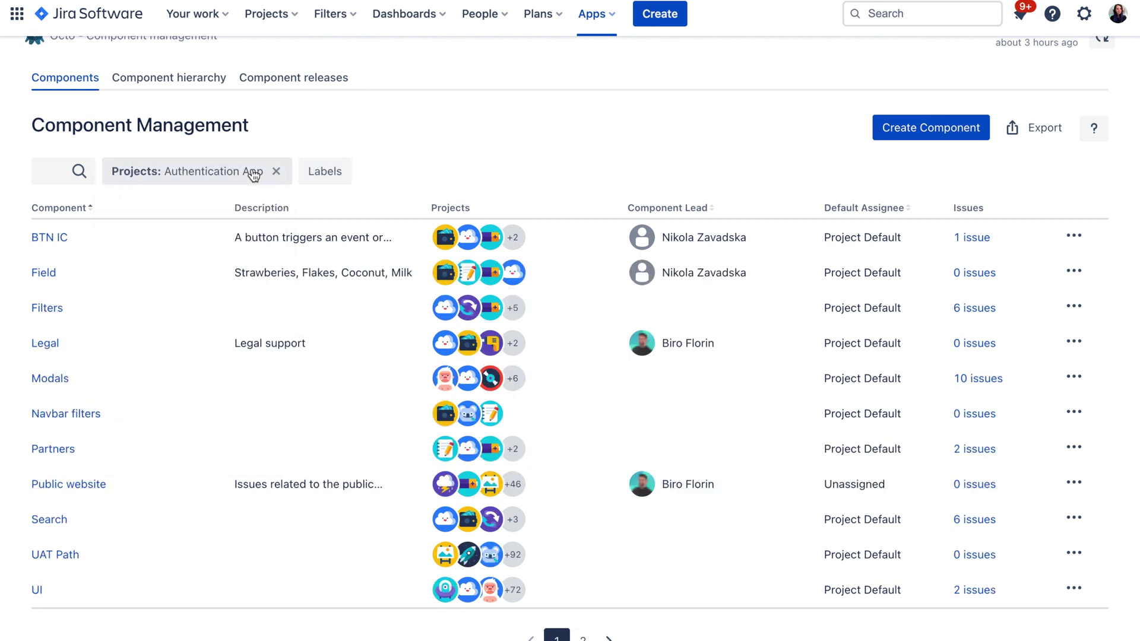
# Step: Rename the BTN IC component to BTN ICs
pyautogui.click(53, 239)
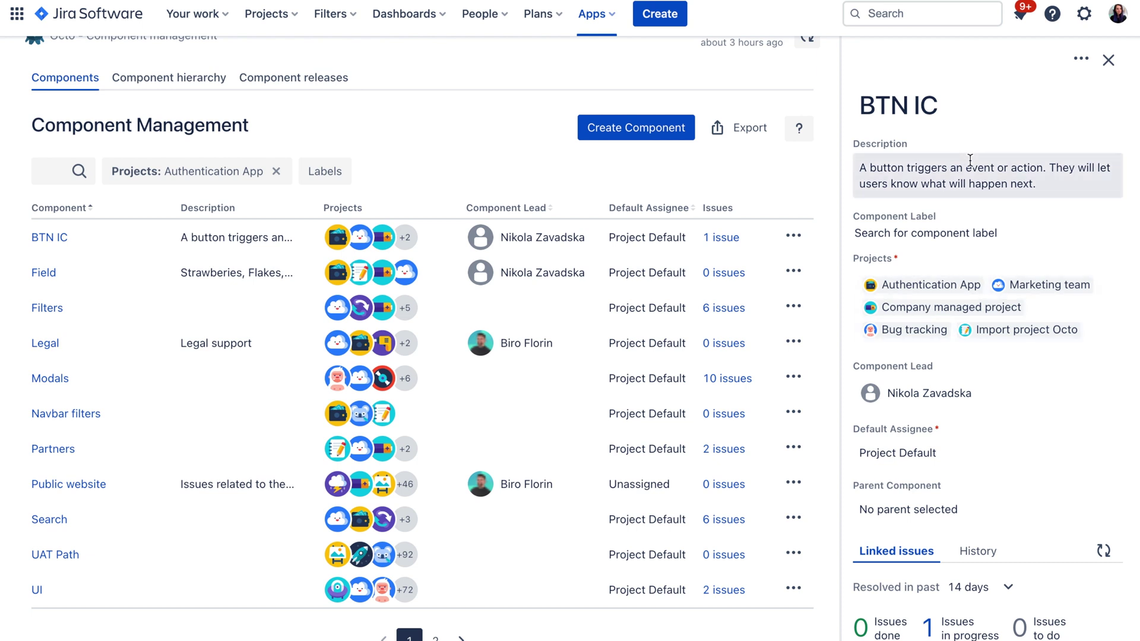
pyautogui.click(941, 112)
pyautogui.write('s')
pyautogui.press('Return')
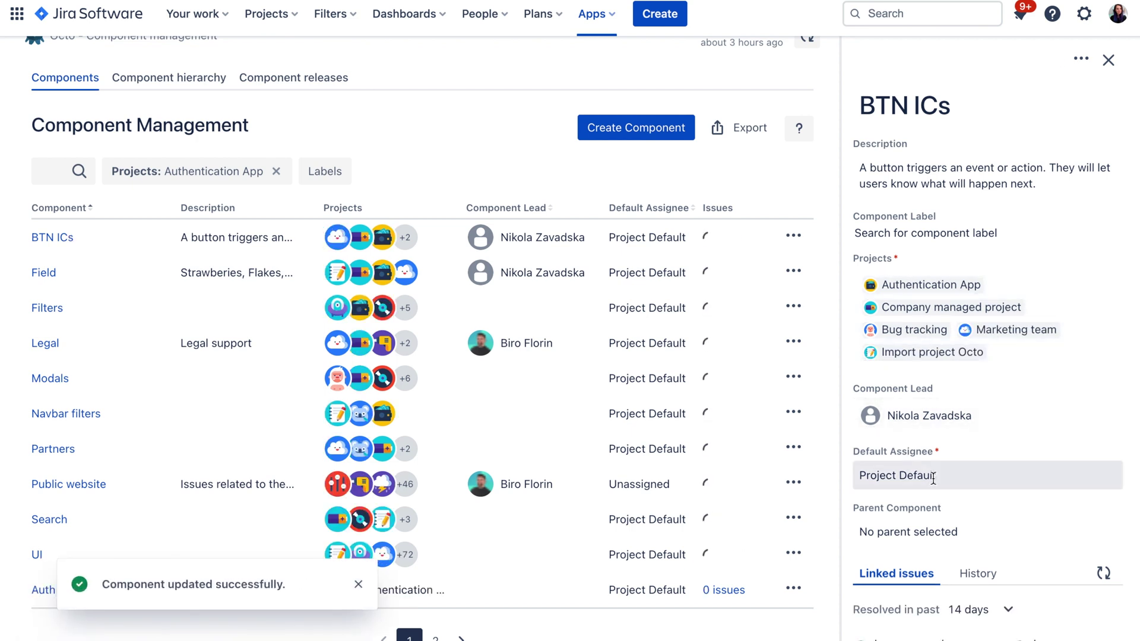
# Step: Close the BTN ICs details panel and start a new component
pyautogui.scroll(-2, 934, 483)
pyautogui.scroll(-3, 920, 505)
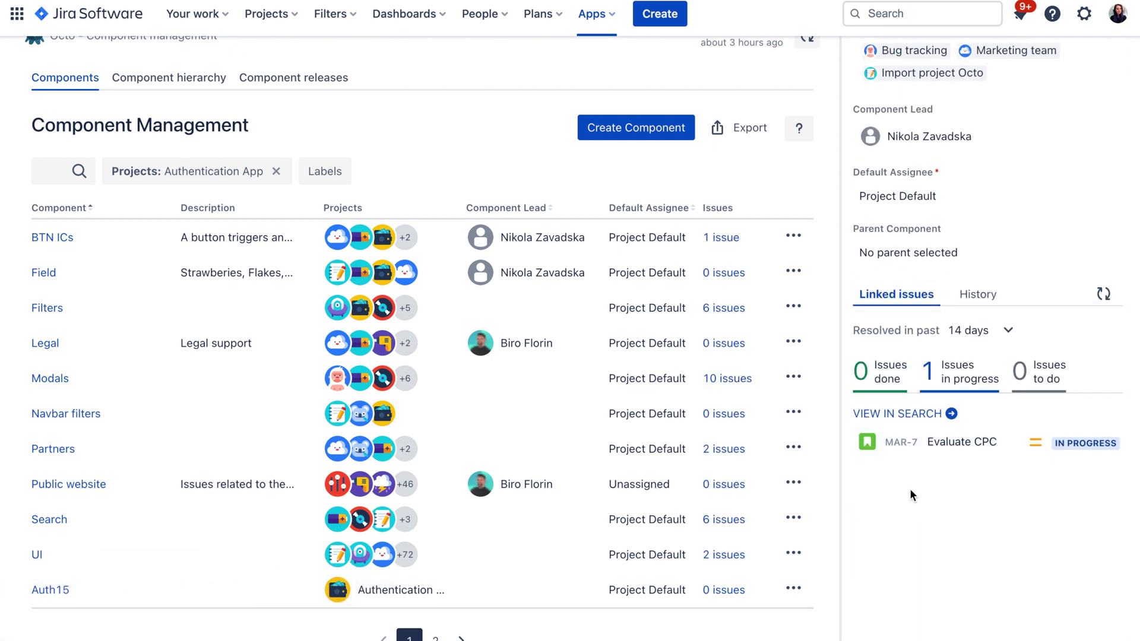
pyautogui.scroll(5, 909, 489)
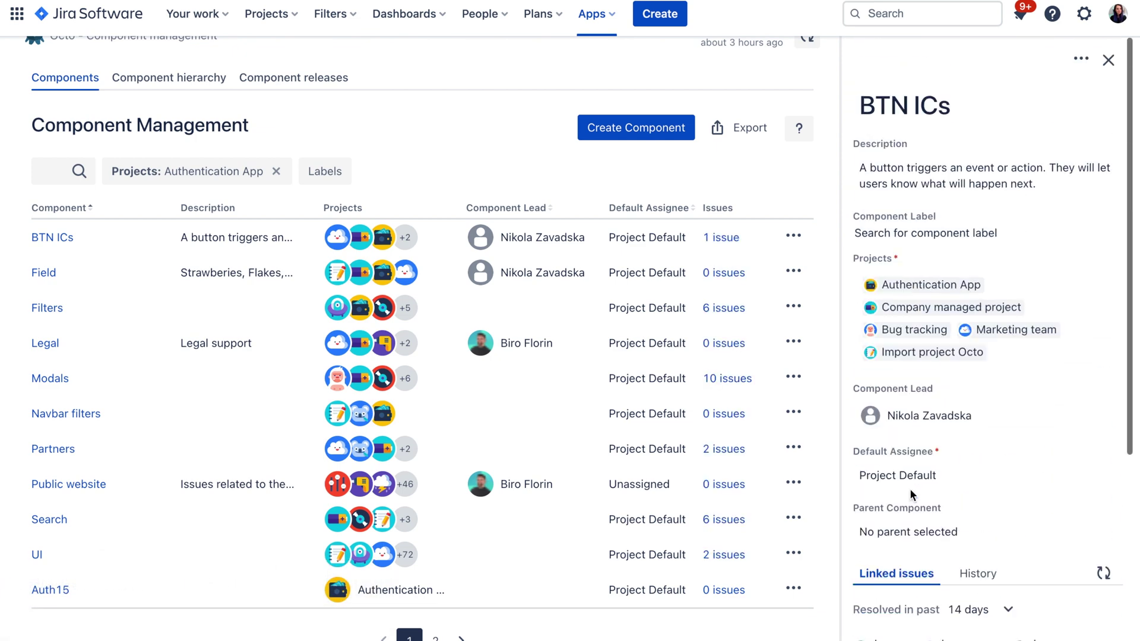
pyautogui.click(1080, 59)
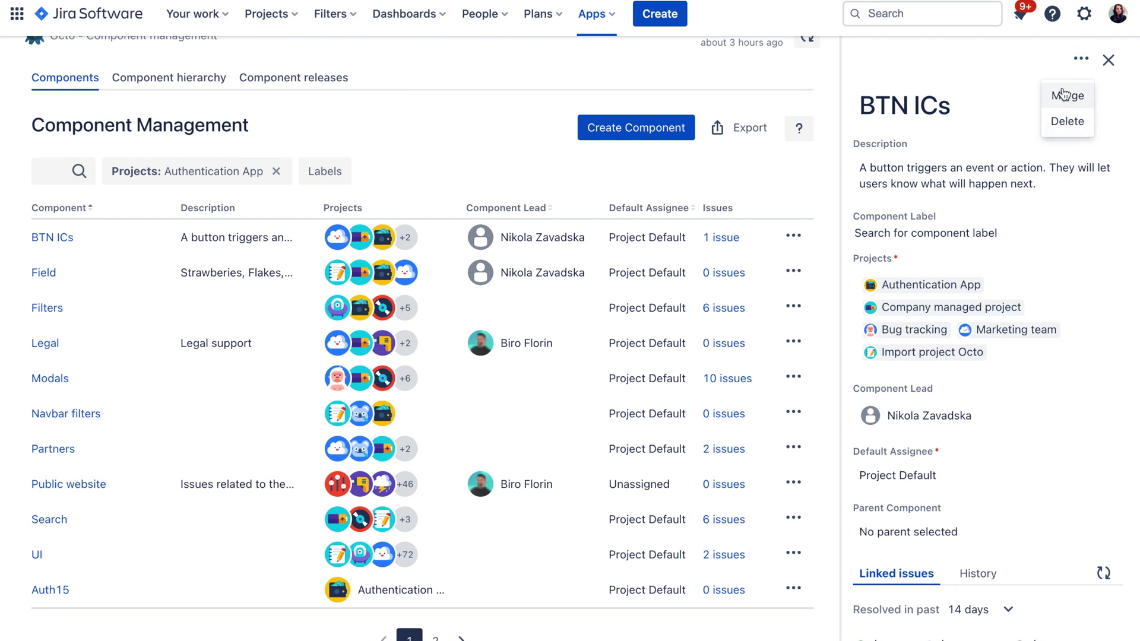
pyautogui.click(1108, 61)
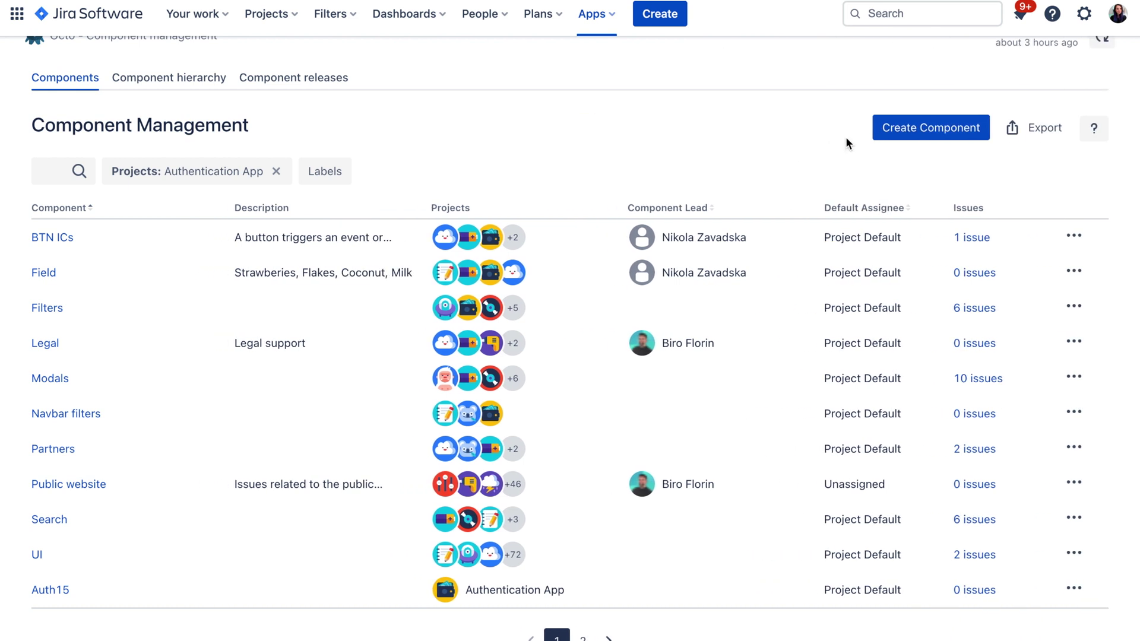
pyautogui.click(899, 133)
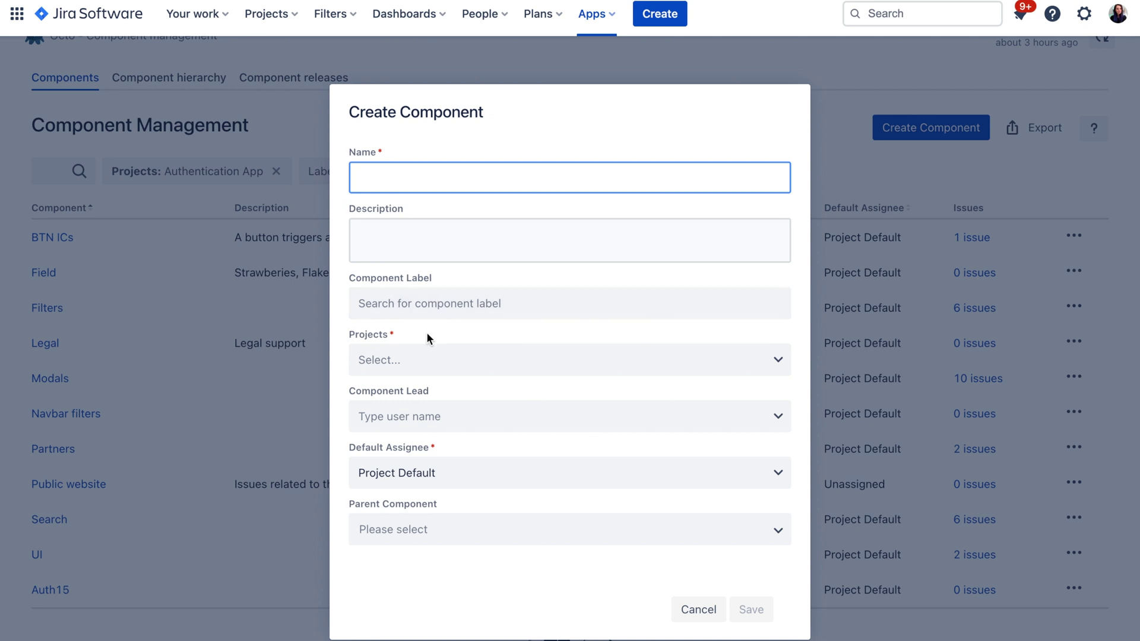
pyautogui.click(425, 357)
pyautogui.click(428, 367)
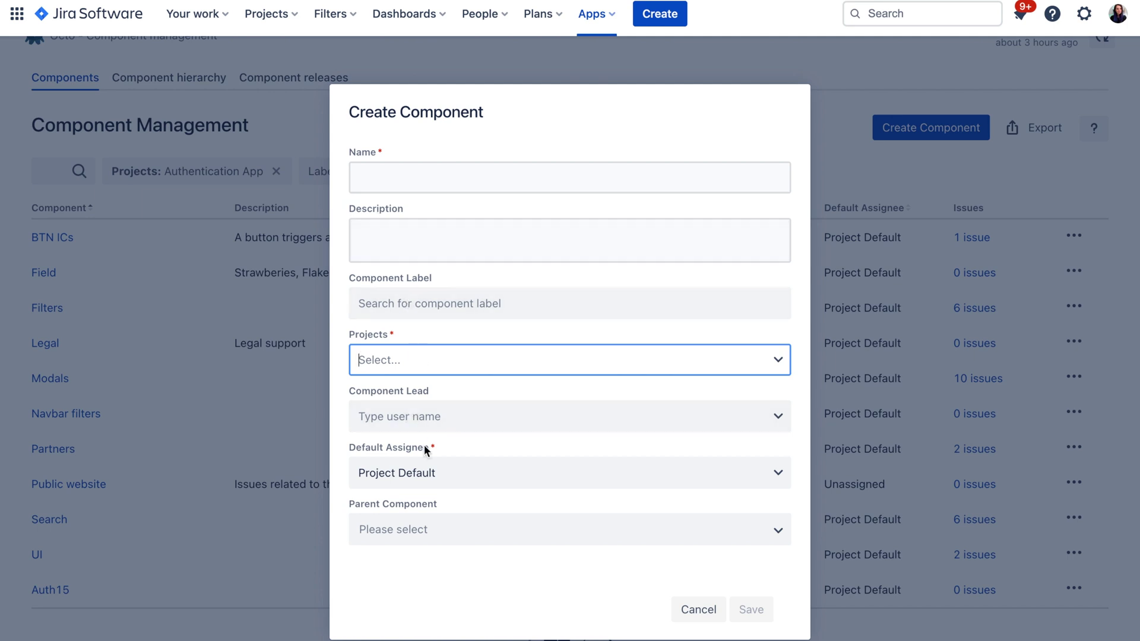
pyautogui.click(426, 527)
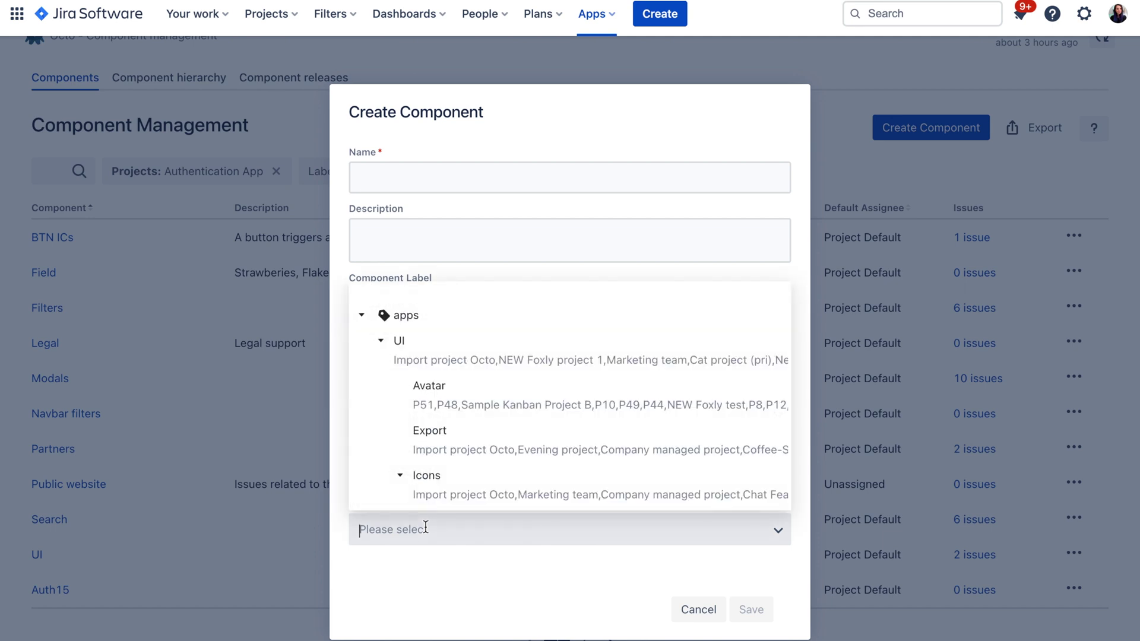
pyautogui.click(427, 599)
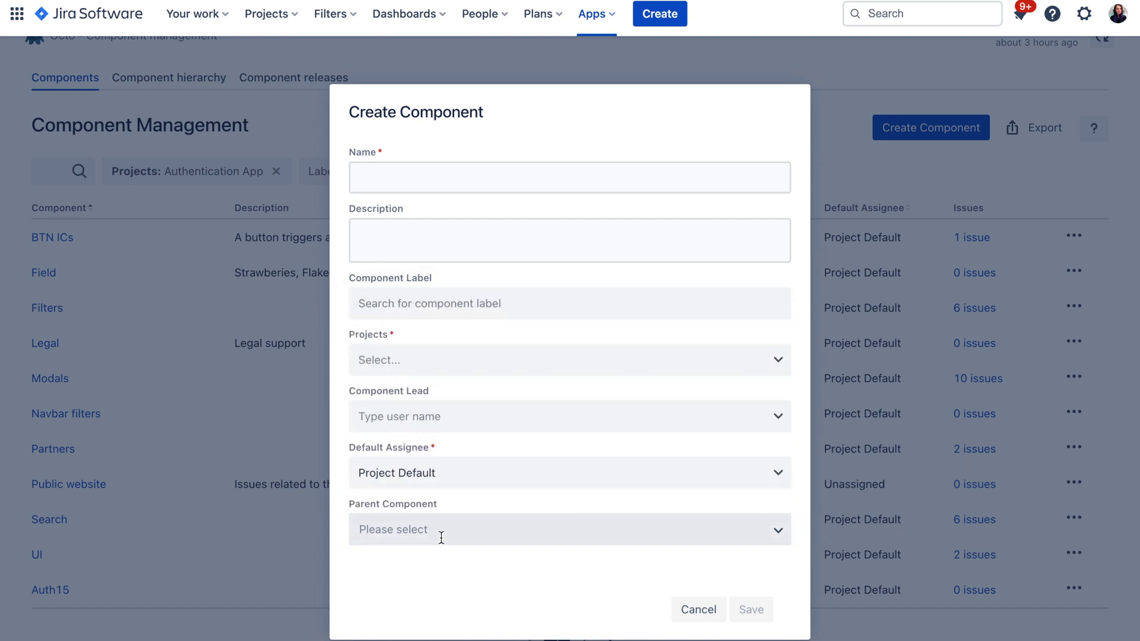
pyautogui.click(699, 612)
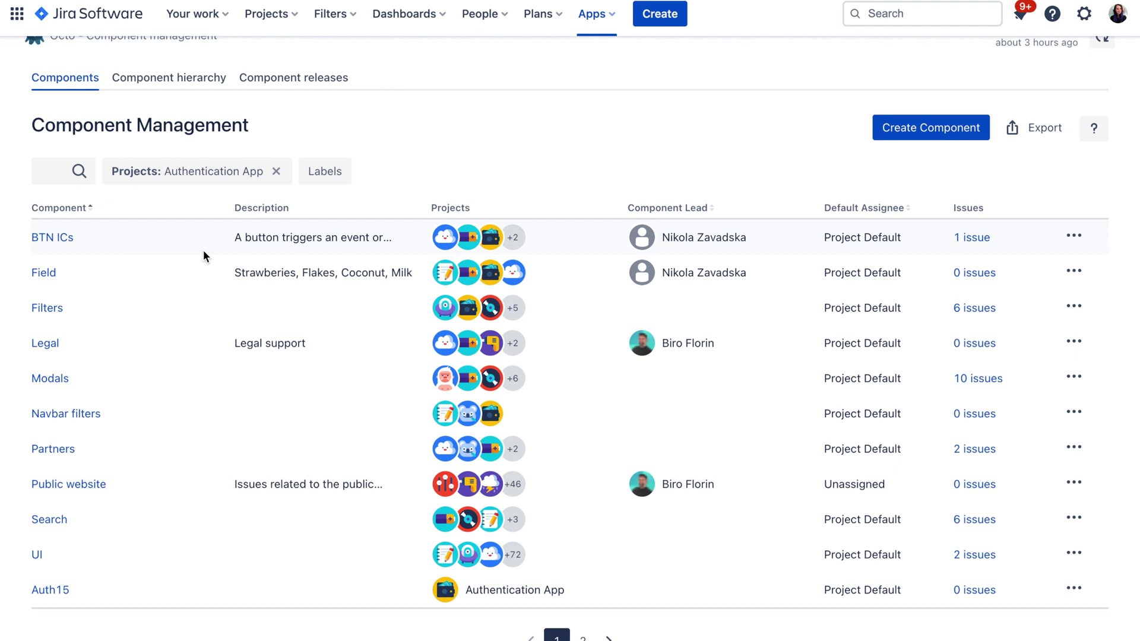
pyautogui.scroll(1, 203, 251)
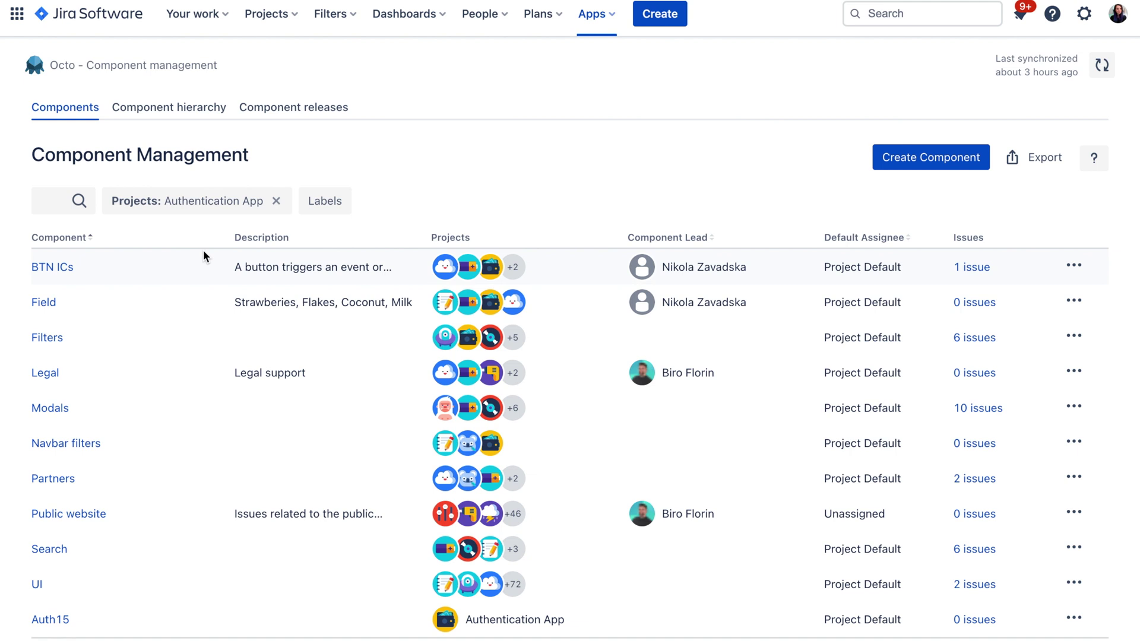
pyautogui.click(69, 268)
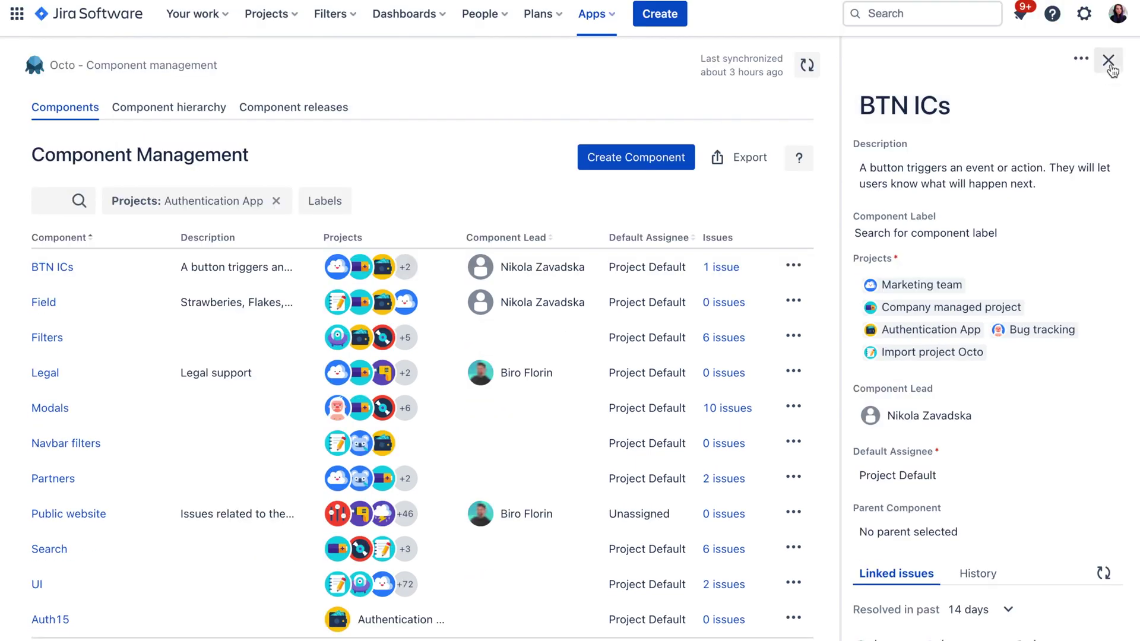
pyautogui.click(1109, 60)
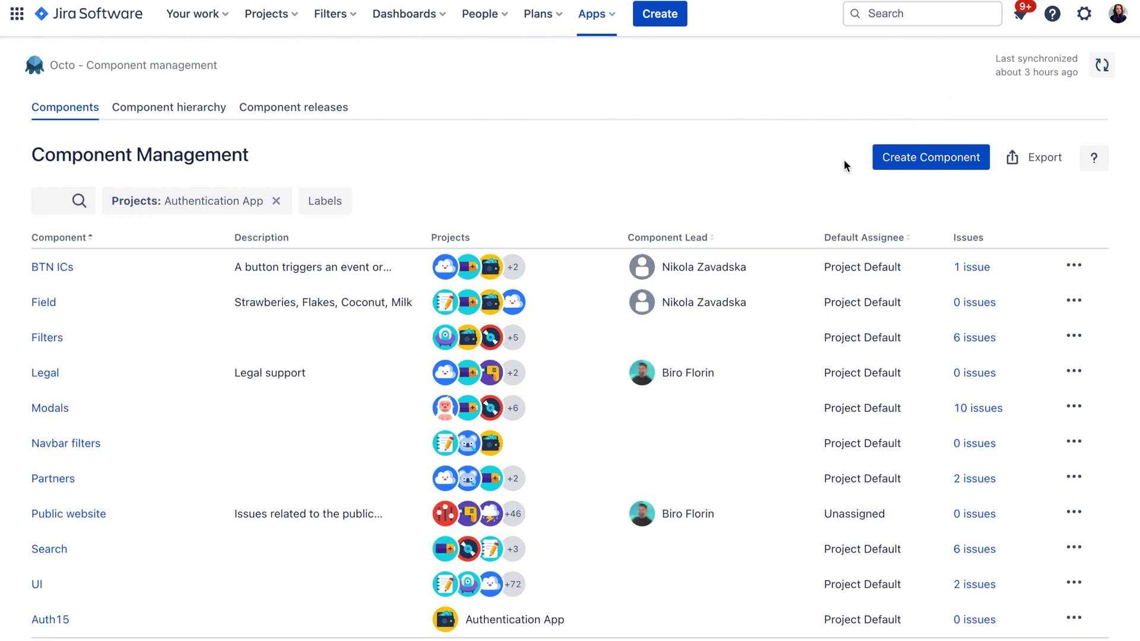
pyautogui.click(1073, 266)
# Step: Merge BTN ICs into the Auth15 component, then begin a new component
pyautogui.click(1060, 328)
pyautogui.click(577, 193)
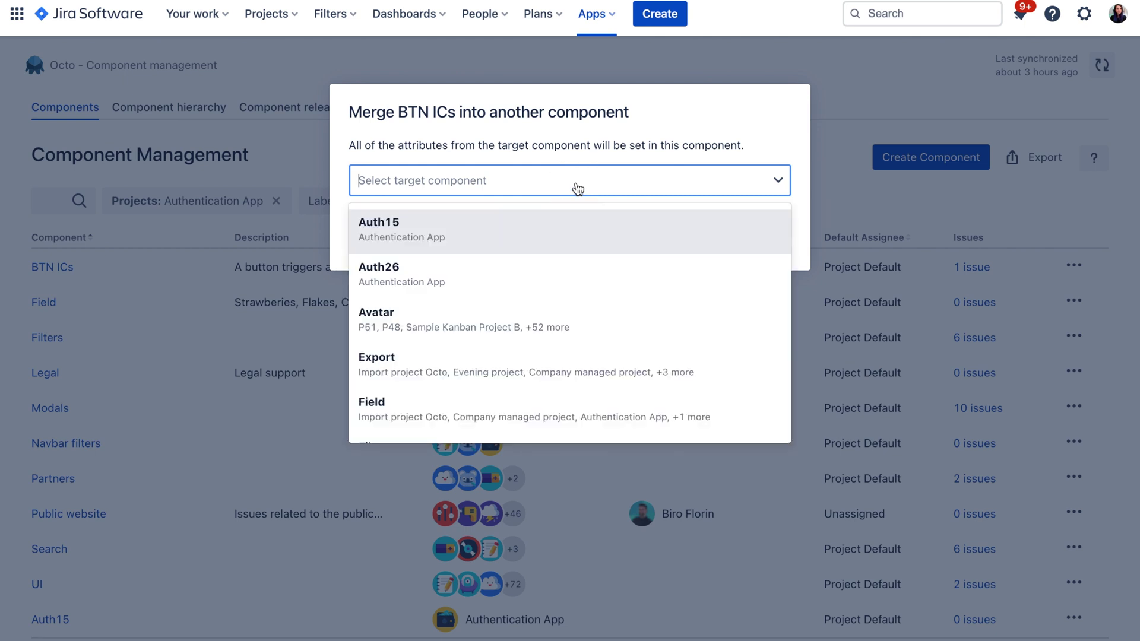
pyautogui.click(444, 222)
pyautogui.click(701, 233)
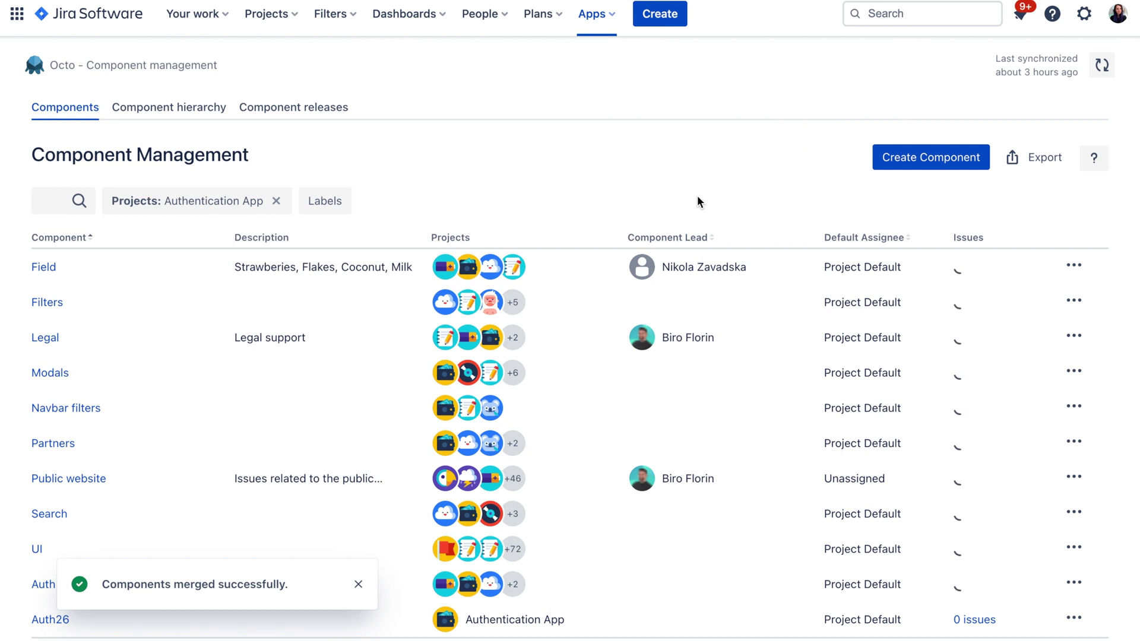
pyautogui.click(704, 163)
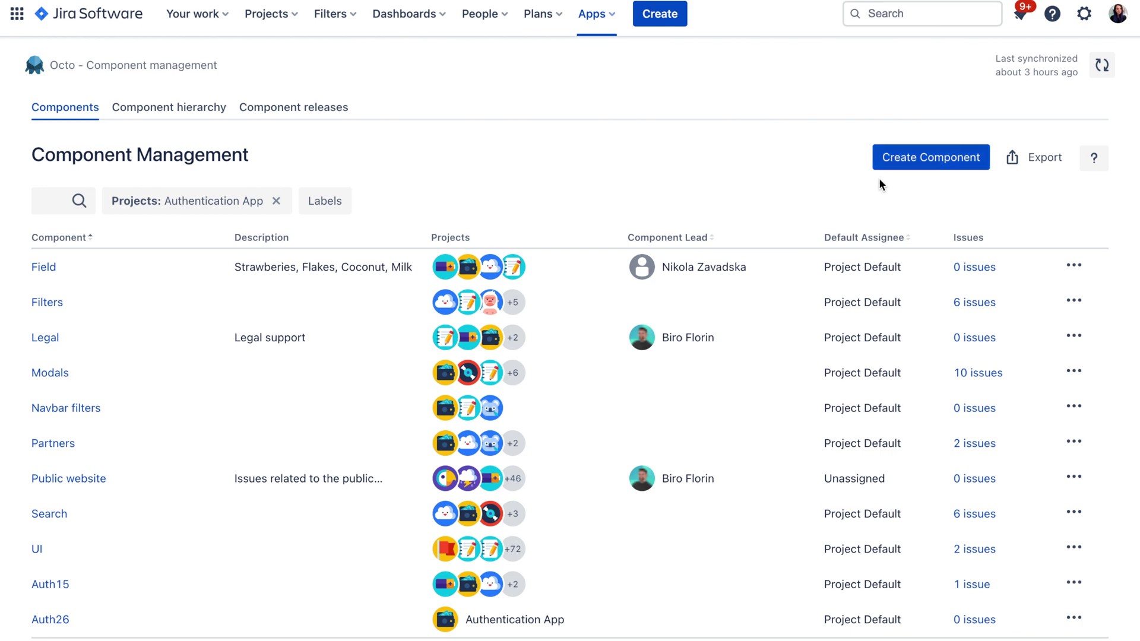
pyautogui.click(891, 159)
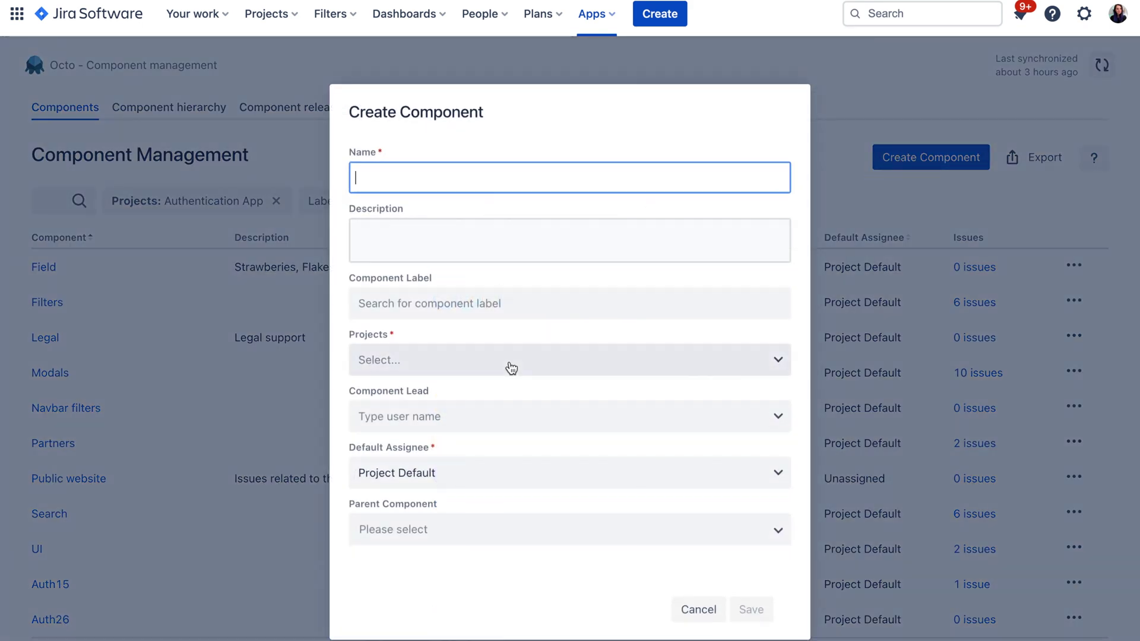
# Step: Add Byte one, the big cat and Cat project (pri) as projects, clear them, and cancel
pyautogui.click(421, 365)
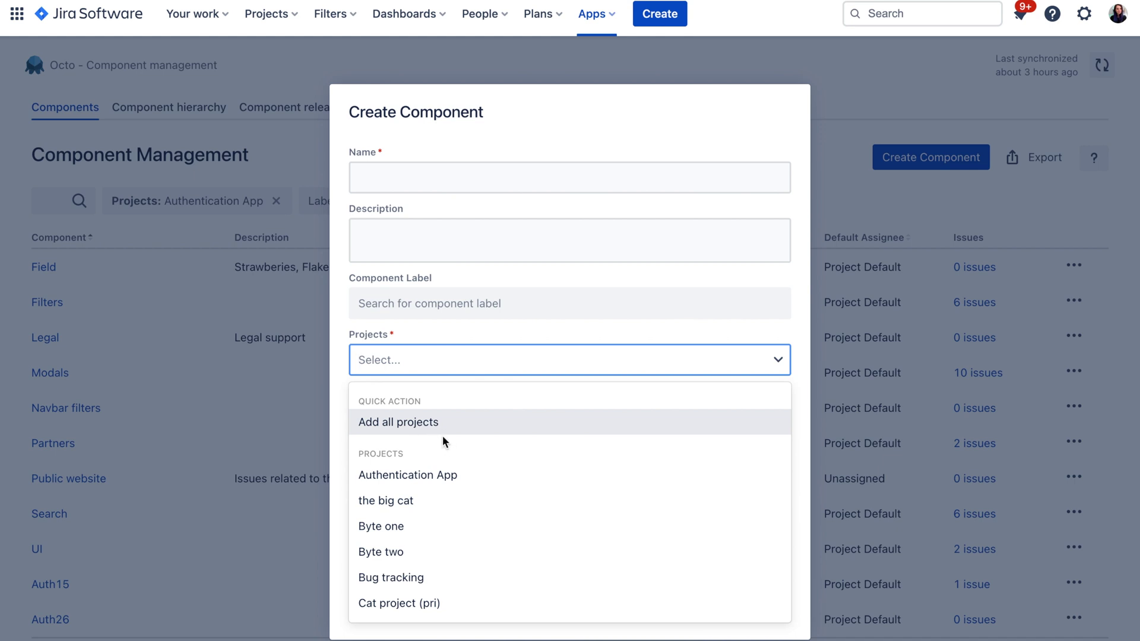
pyautogui.click(423, 525)
pyautogui.click(423, 498)
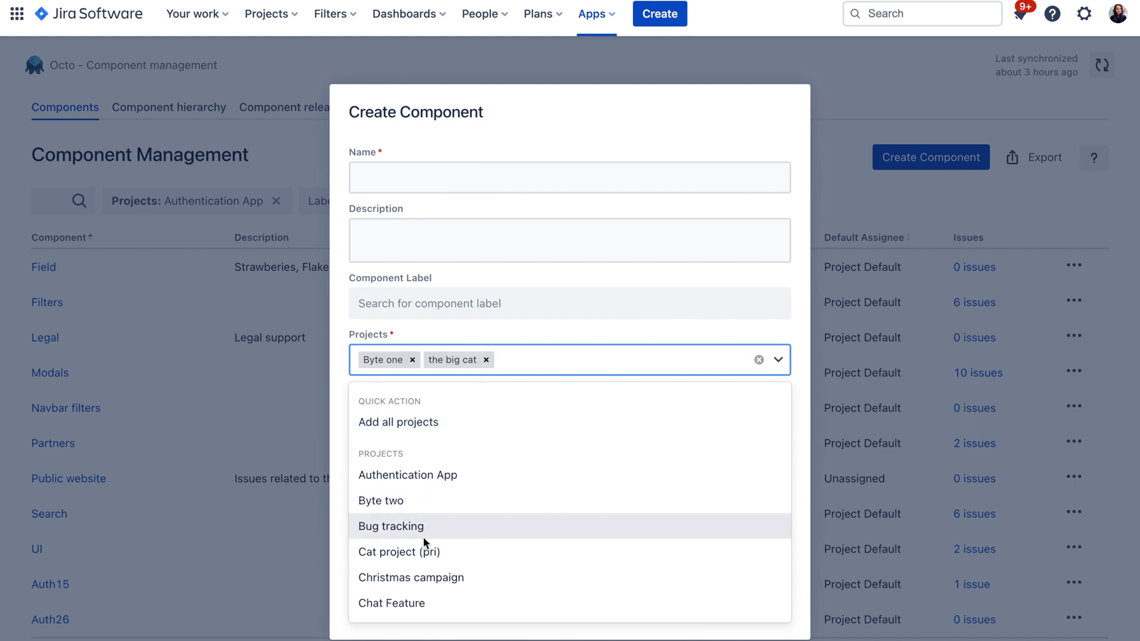
pyautogui.click(424, 548)
pyautogui.click(761, 364)
pyautogui.click(762, 363)
pyautogui.click(693, 610)
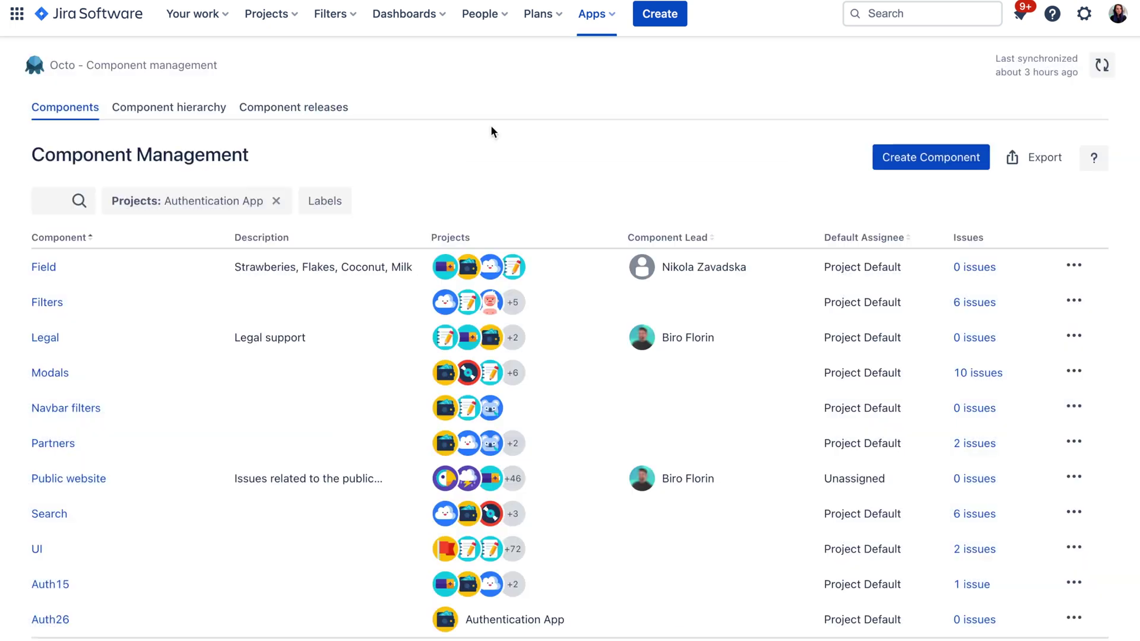
pyautogui.click(319, 208)
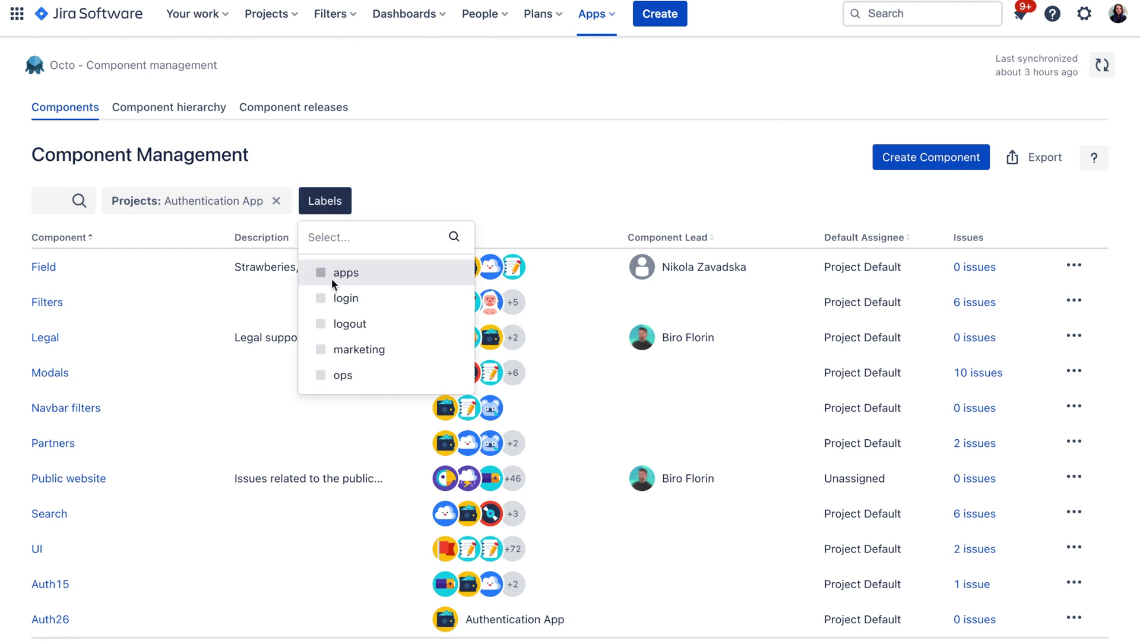
# Step: Filter components by the marketing and ops labels, then clear the label filter
pyautogui.click(354, 349)
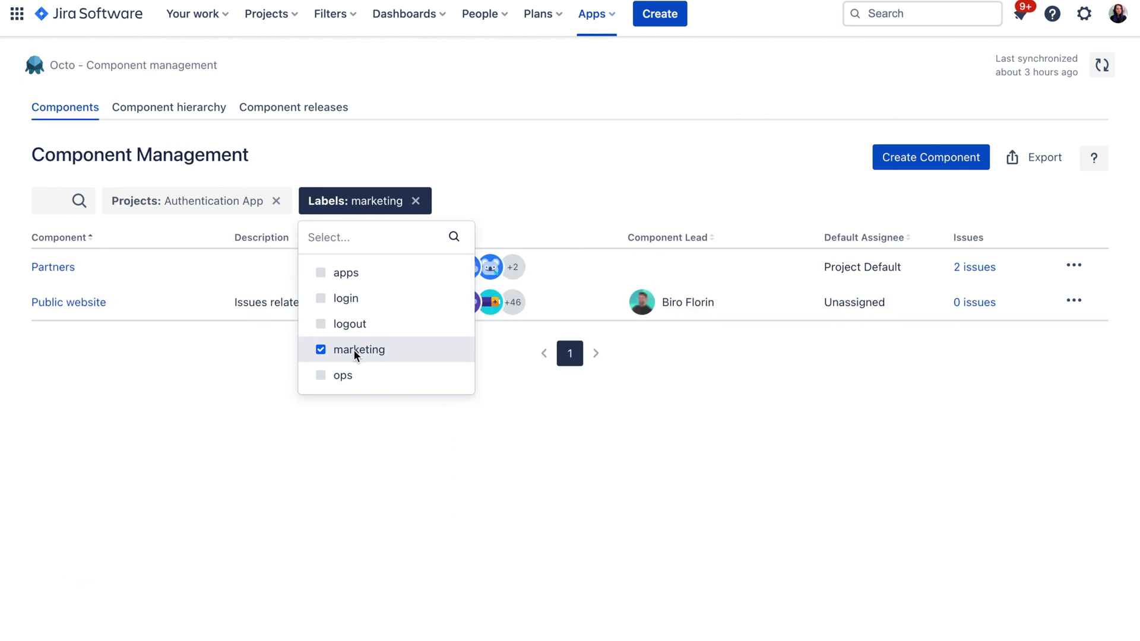
pyautogui.click(347, 374)
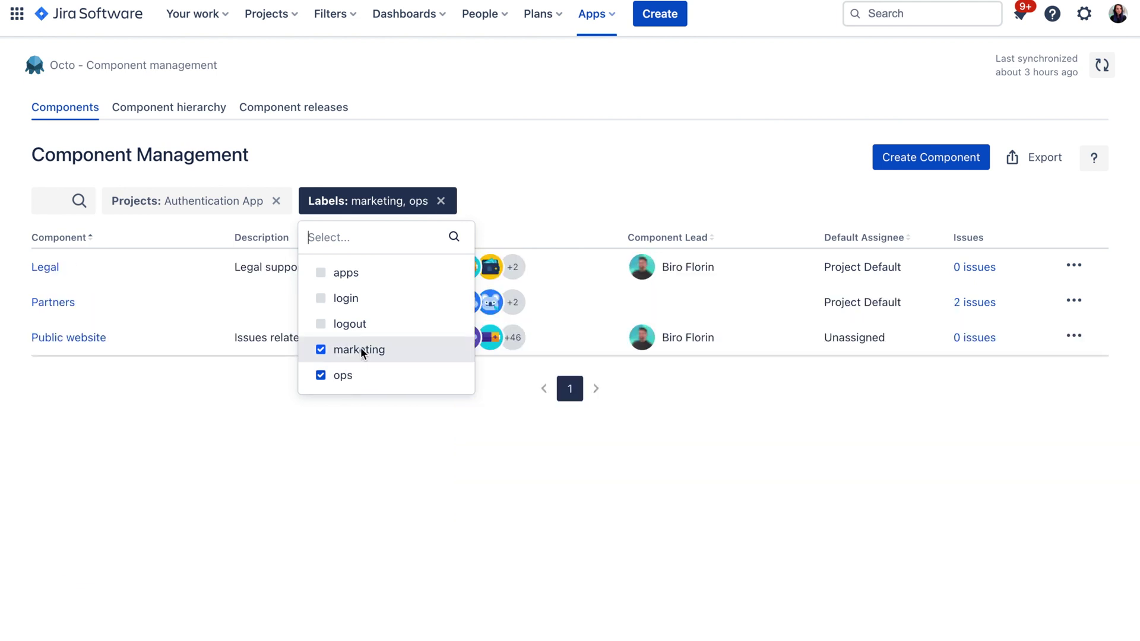
pyautogui.click(361, 350)
pyautogui.click(447, 201)
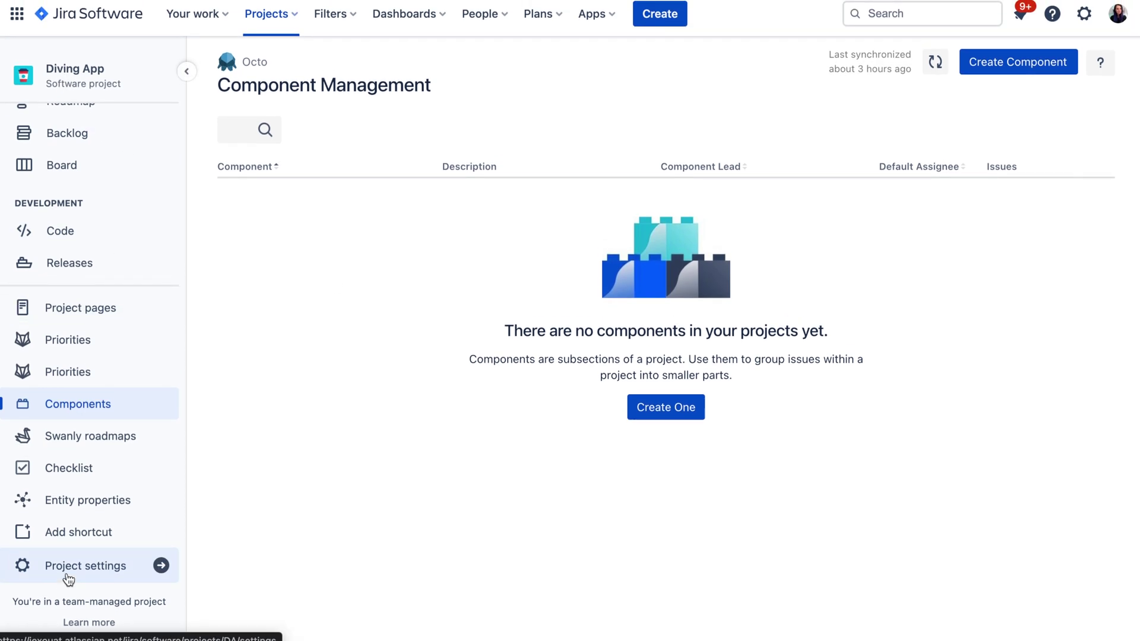
# Step: Import the apps component group into Diving App via Project settings > Apps
pyautogui.click(161, 565)
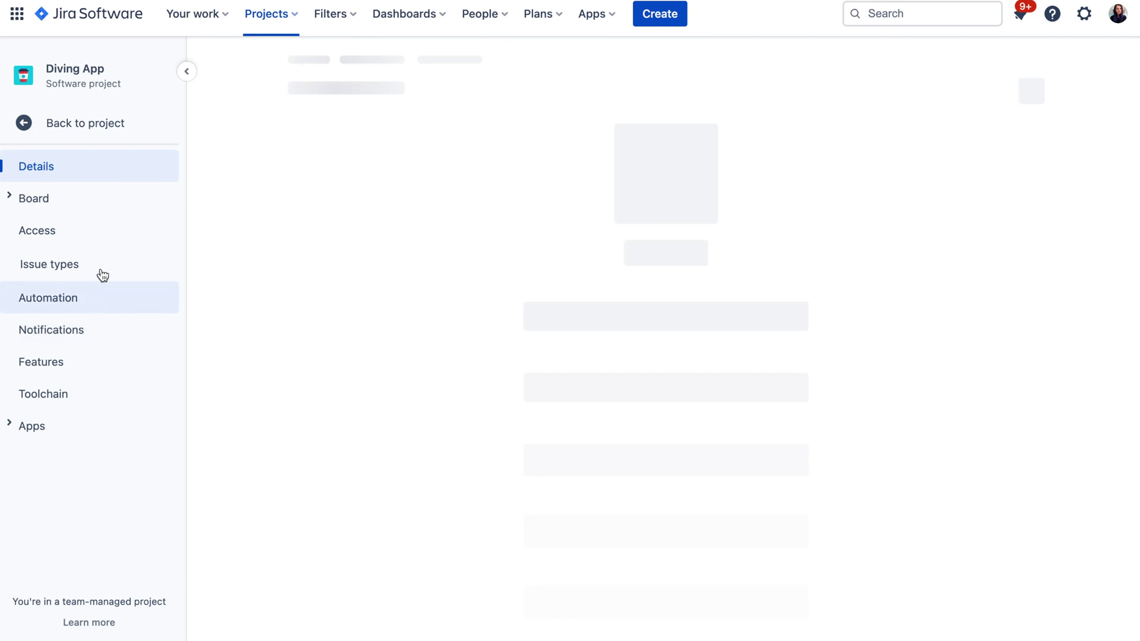
pyautogui.click(48, 431)
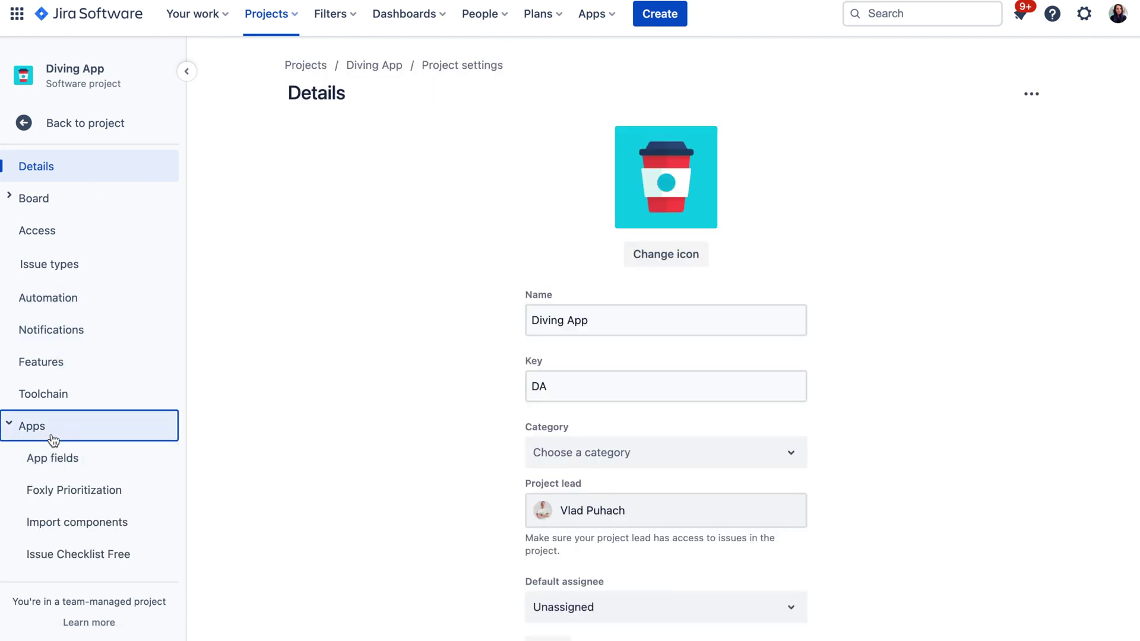
pyautogui.scroll(-1, 51, 440)
pyautogui.click(54, 486)
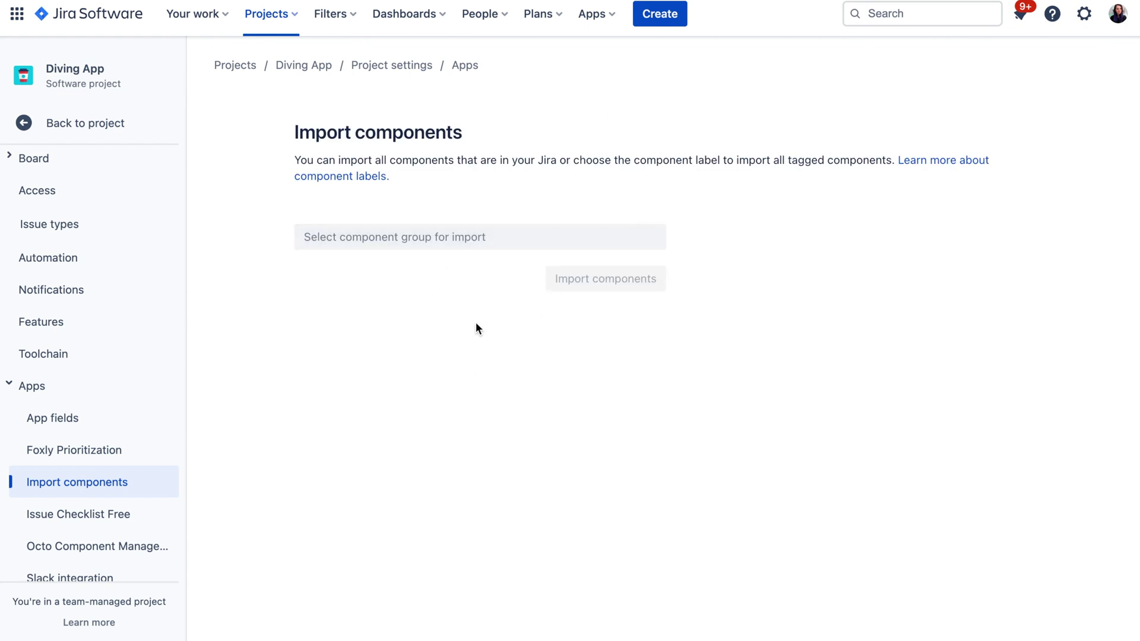
pyautogui.click(493, 237)
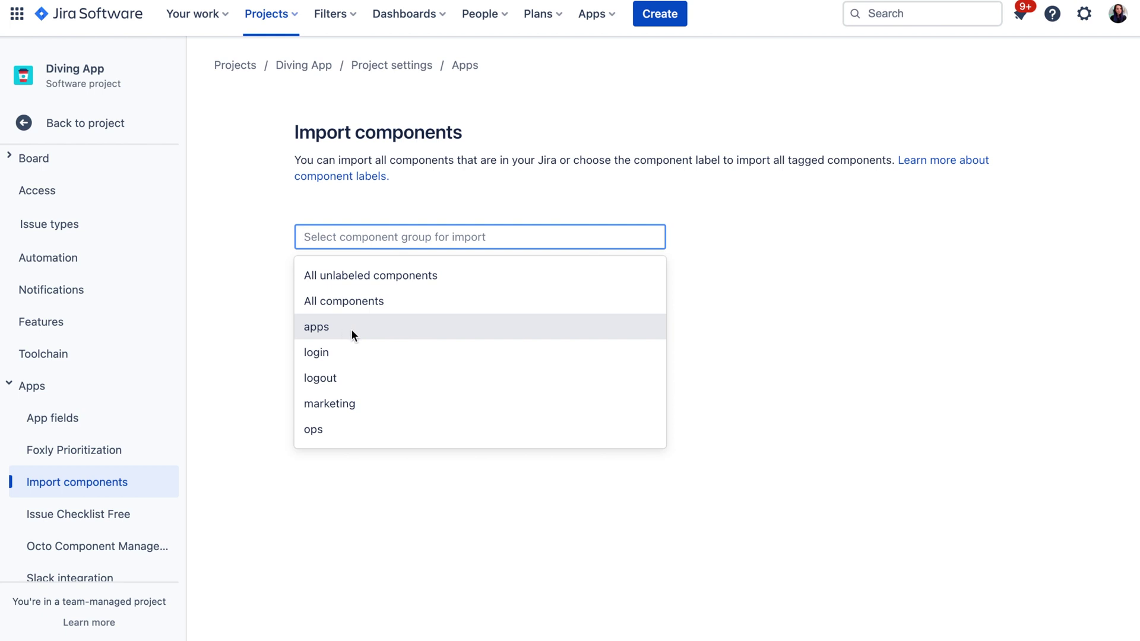
pyautogui.click(333, 332)
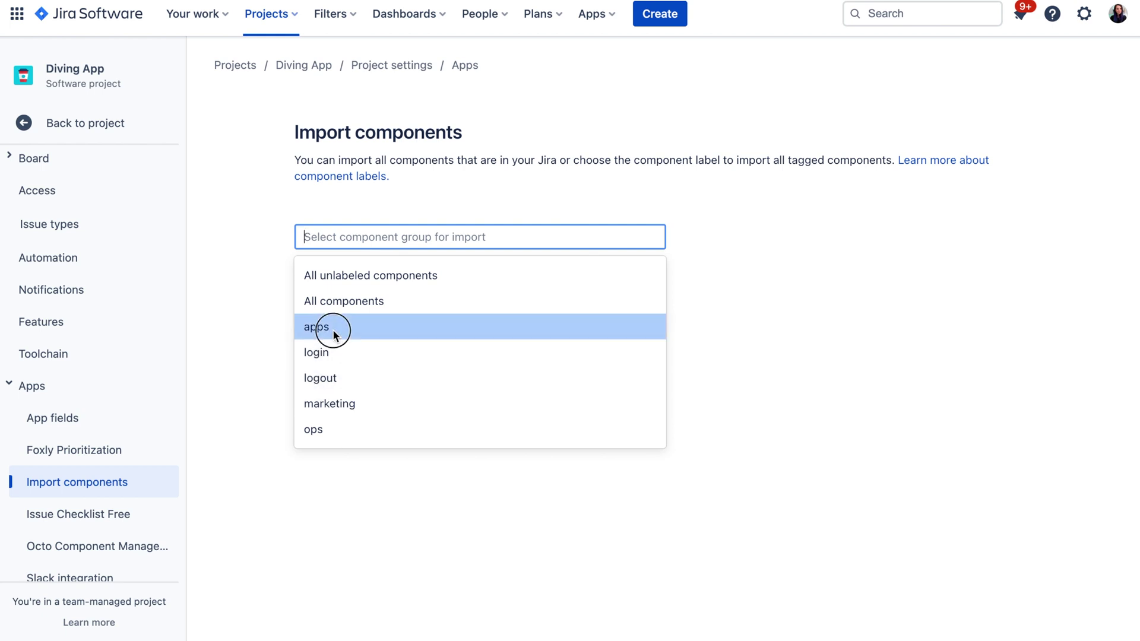
pyautogui.click(634, 278)
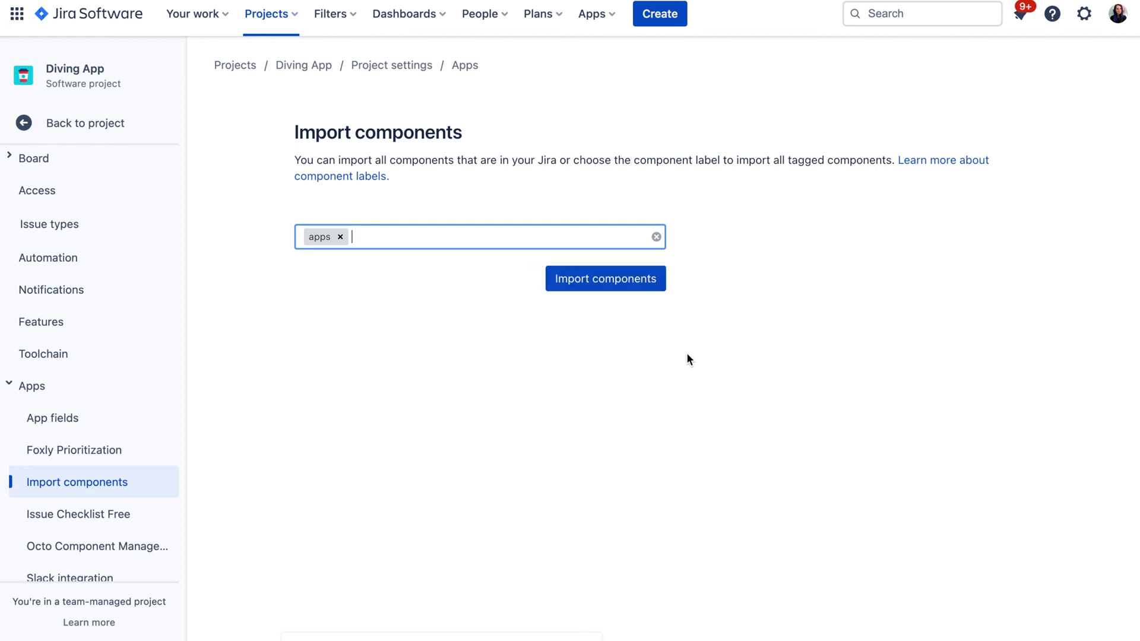
pyautogui.click(80, 126)
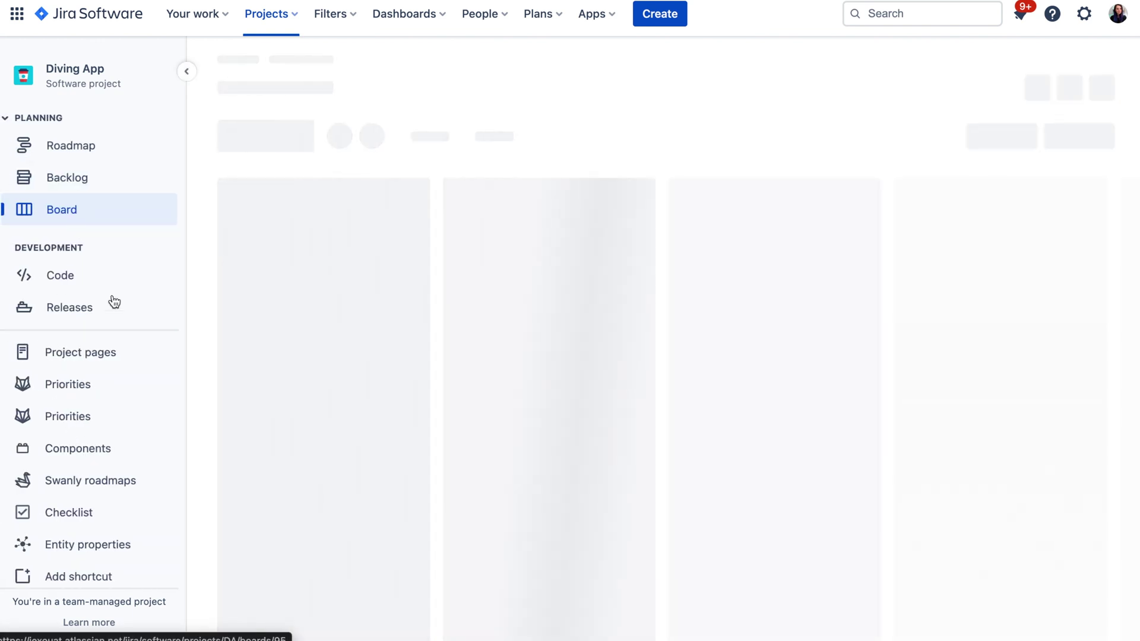
# Step: Review Diving App's imported components list, then go to the backlog to create an issue
pyautogui.click(89, 449)
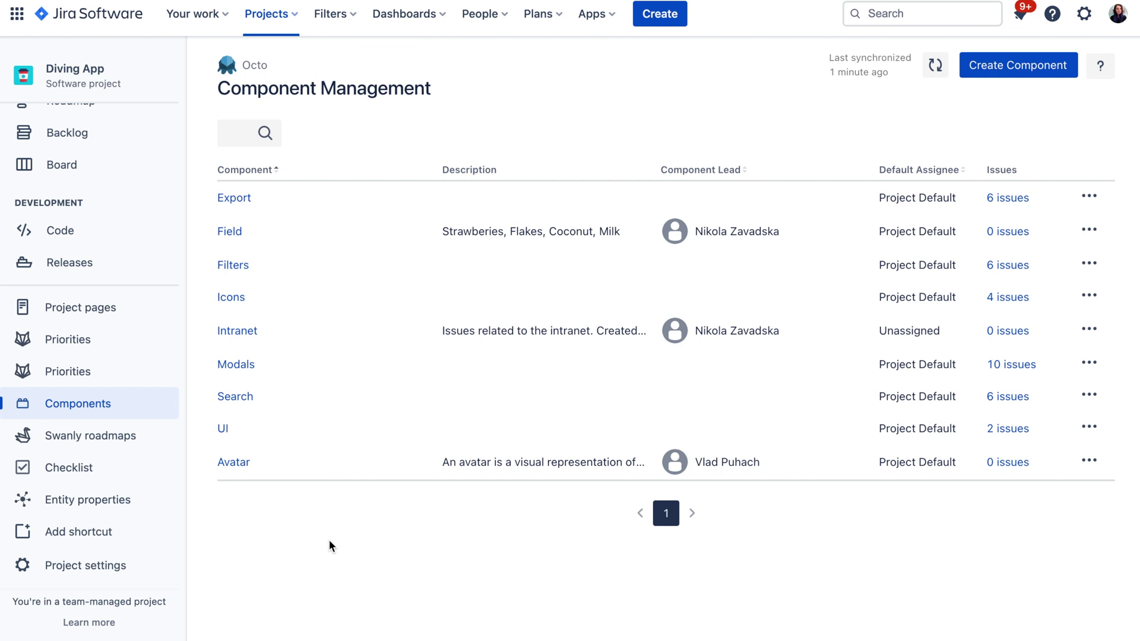
pyautogui.moveTo(62, 603); pyautogui.dragTo(131, 608)
pyautogui.click(127, 607)
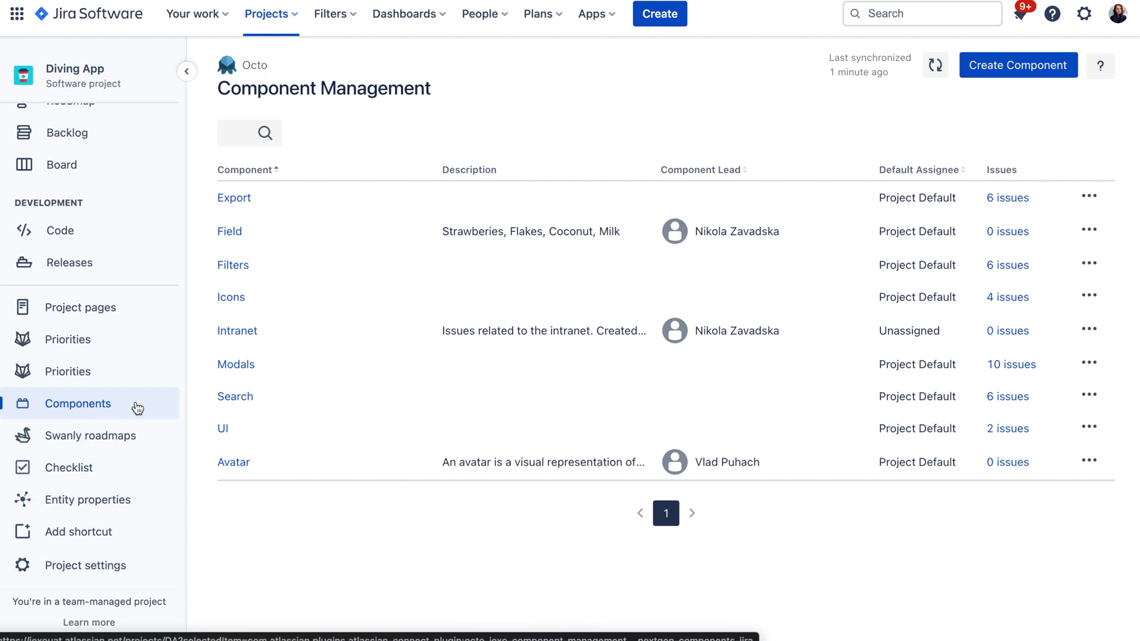
pyautogui.scroll(2, 135, 381)
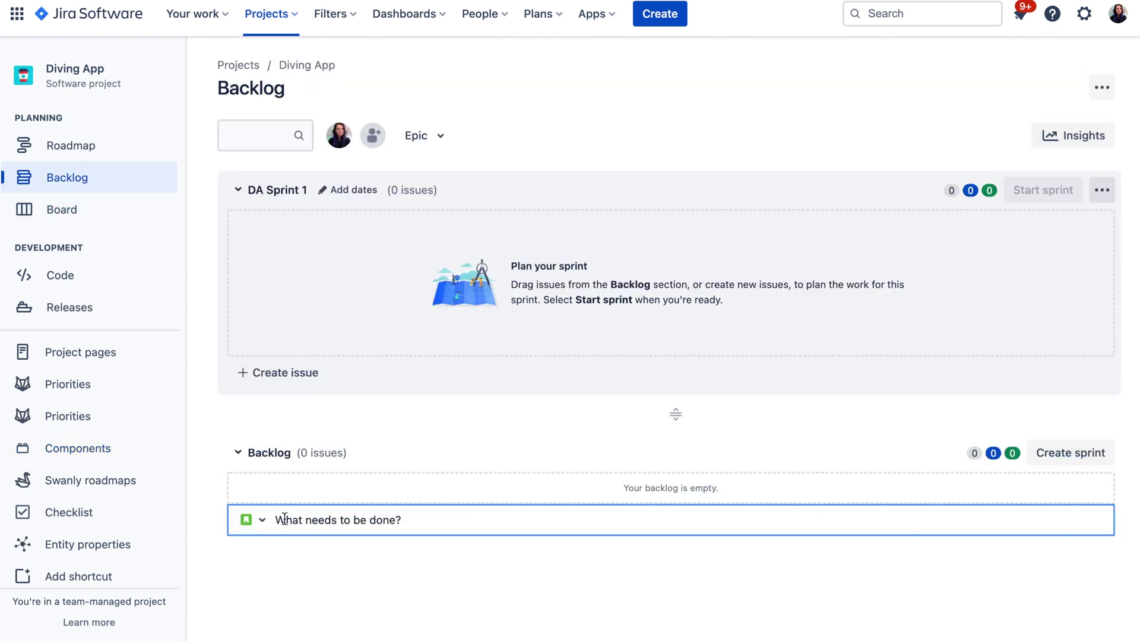
# Step: Create backlog issue 'new issue' (DA-1) and show its Component hierarchy section
pyautogui.write('new ')
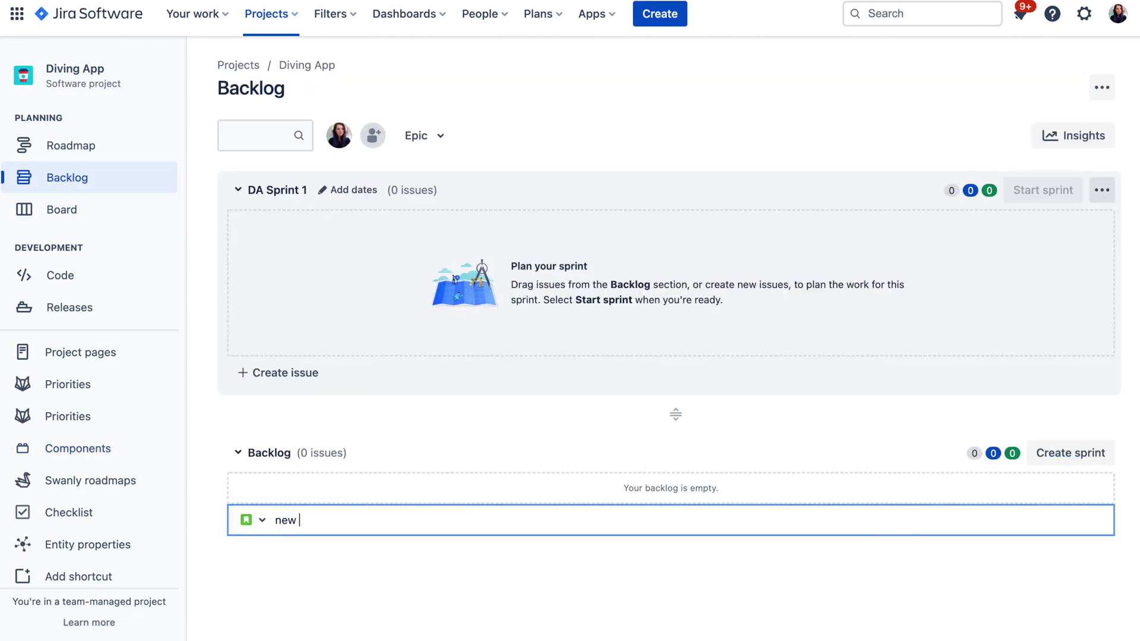
pyautogui.write('issue')
pyautogui.press('Return')
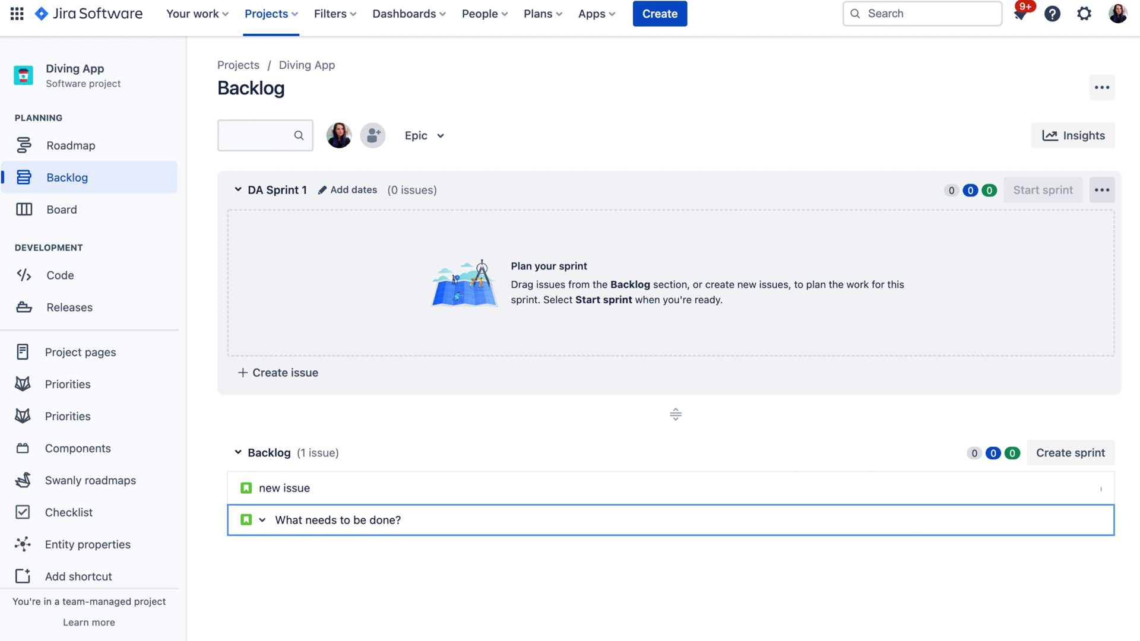
pyautogui.click(289, 492)
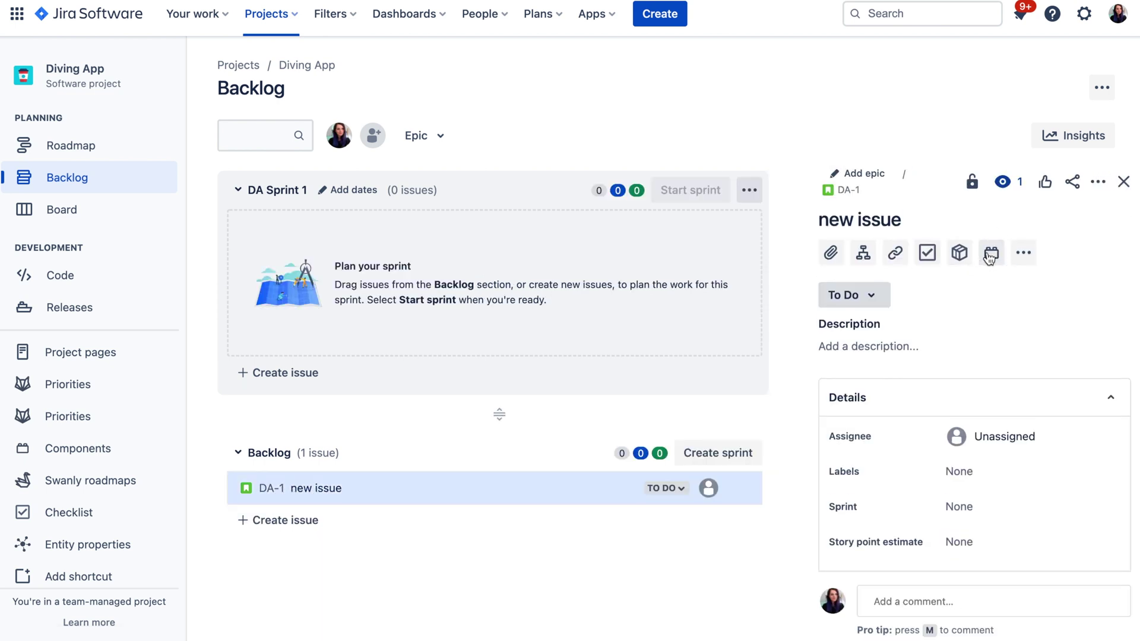
pyautogui.click(891, 401)
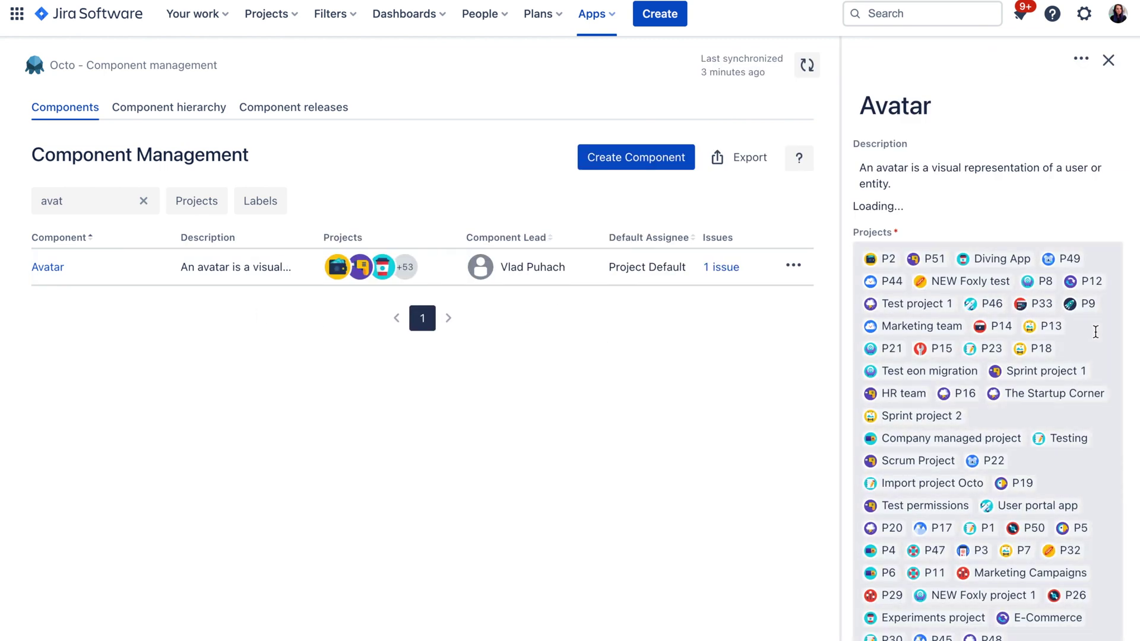
# Step: View Avatar's linked issue DA-1 in search, then return and close Avatar's details
pyautogui.scroll(-5, 1095, 337)
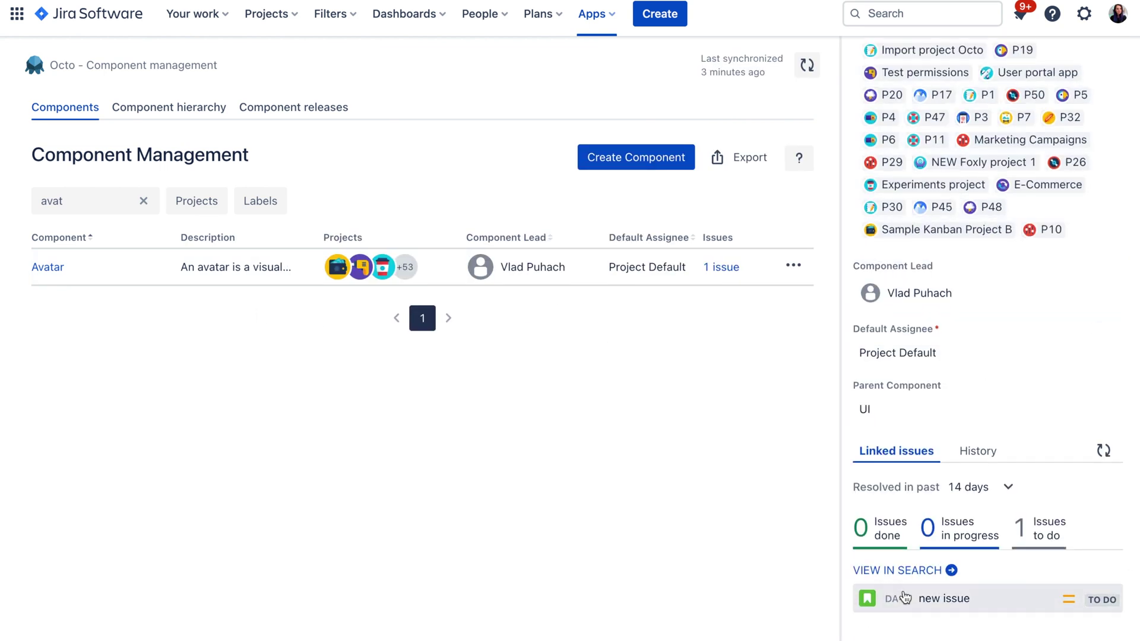
pyautogui.click(909, 575)
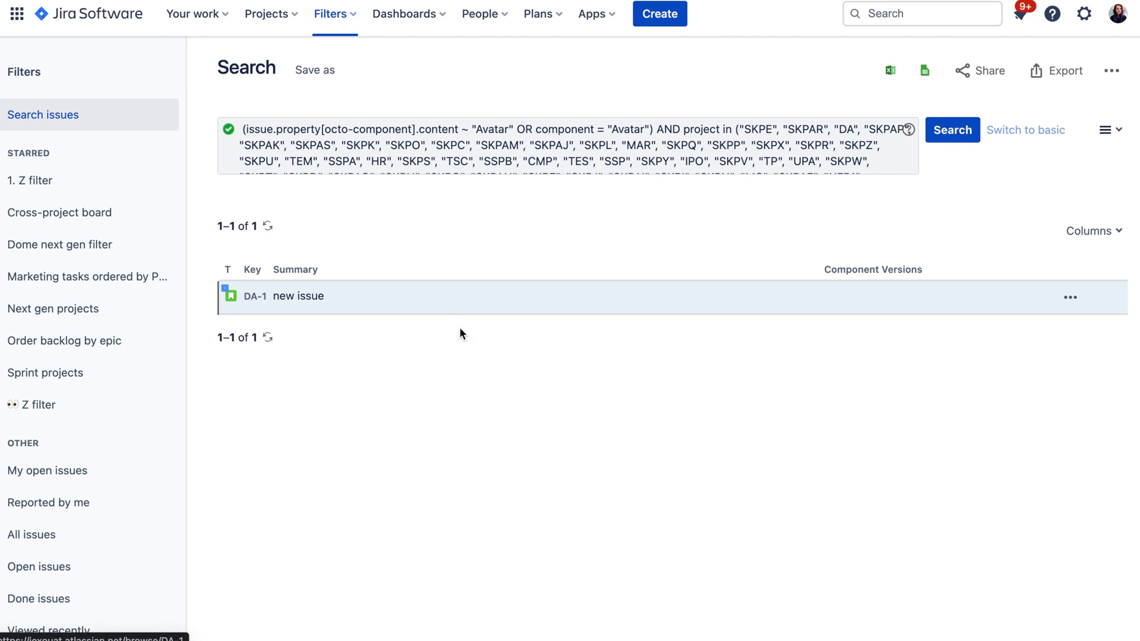
pyautogui.press('super+shift+f')
pyautogui.press('super+bracketleft')
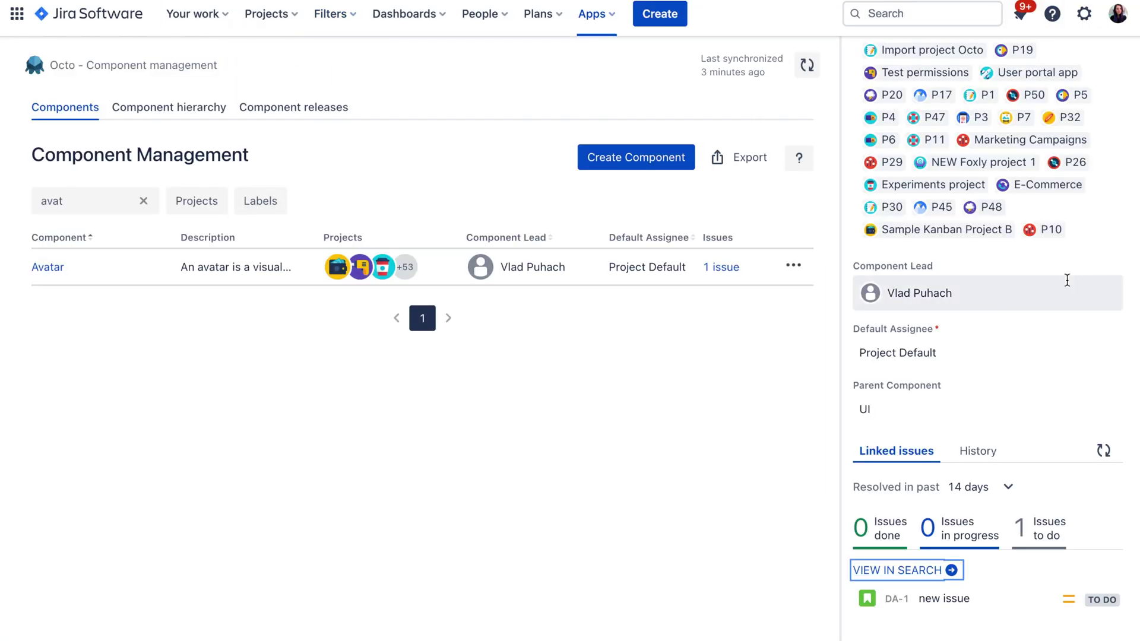
pyautogui.click(843, 218)
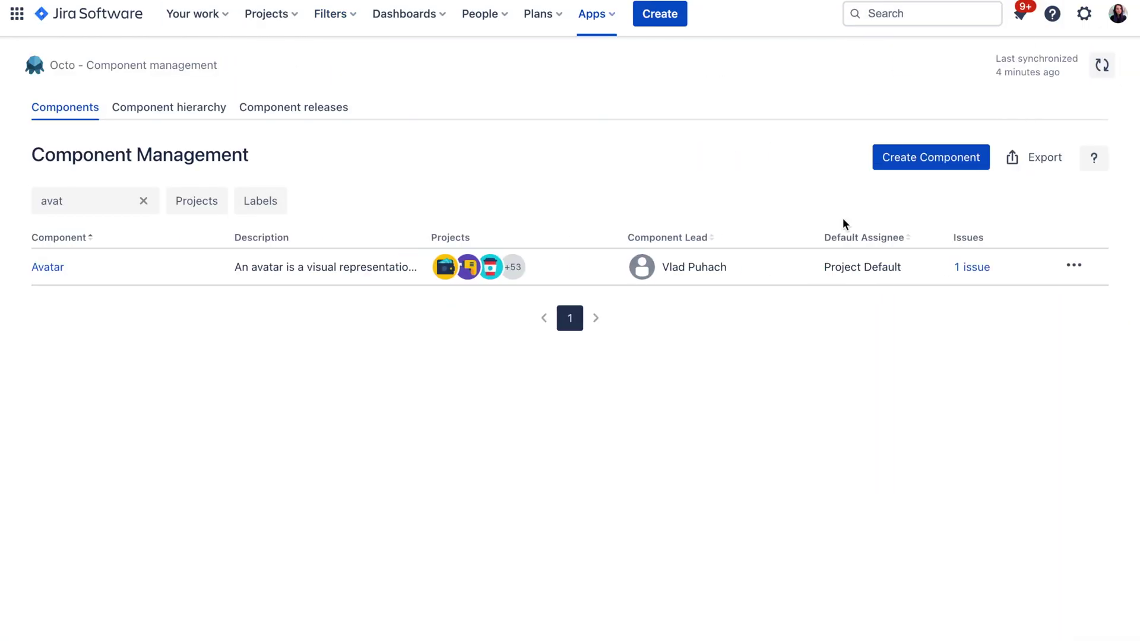
# Step: In the Component hierarchy view, move Navbar filters into the apps group
pyautogui.click(164, 119)
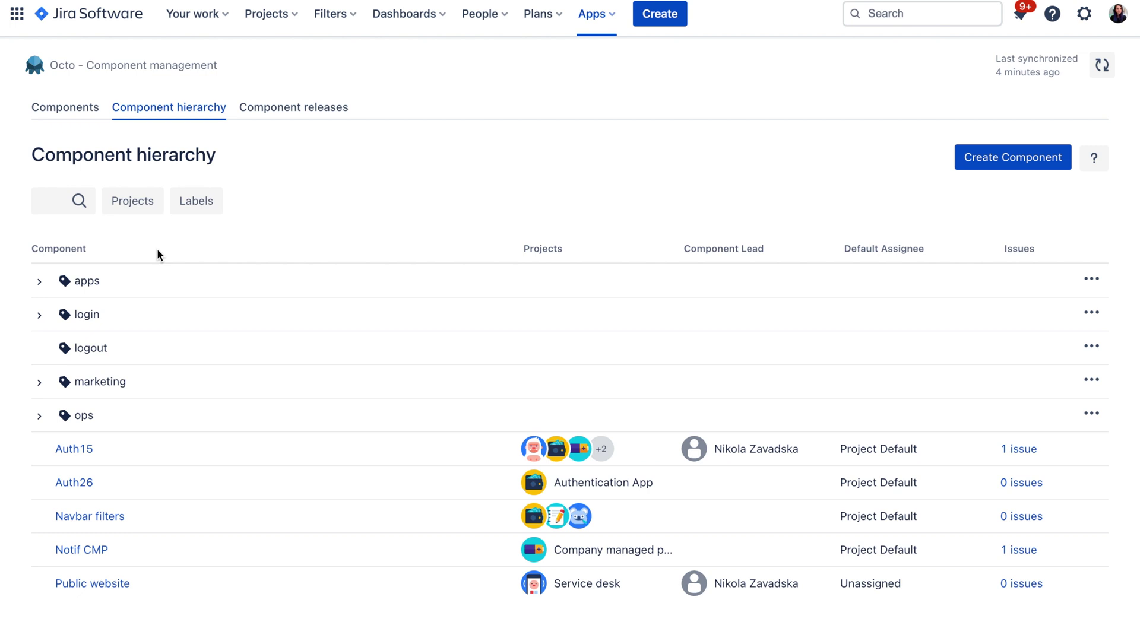
pyautogui.click(39, 281)
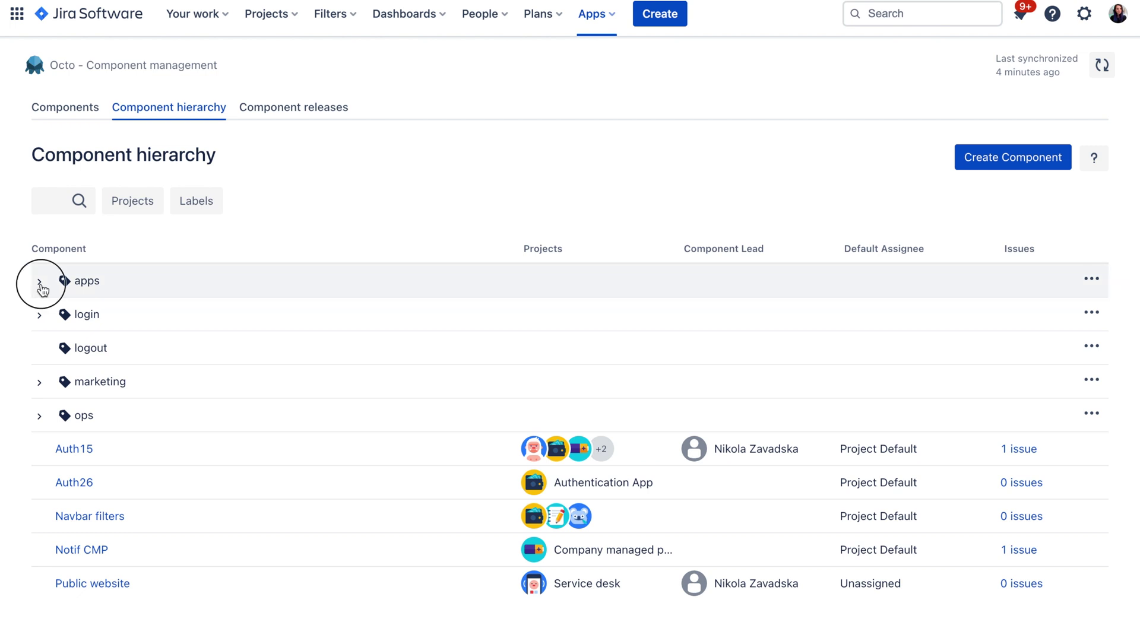
pyautogui.moveTo(89, 549); pyautogui.dragTo(106, 349)
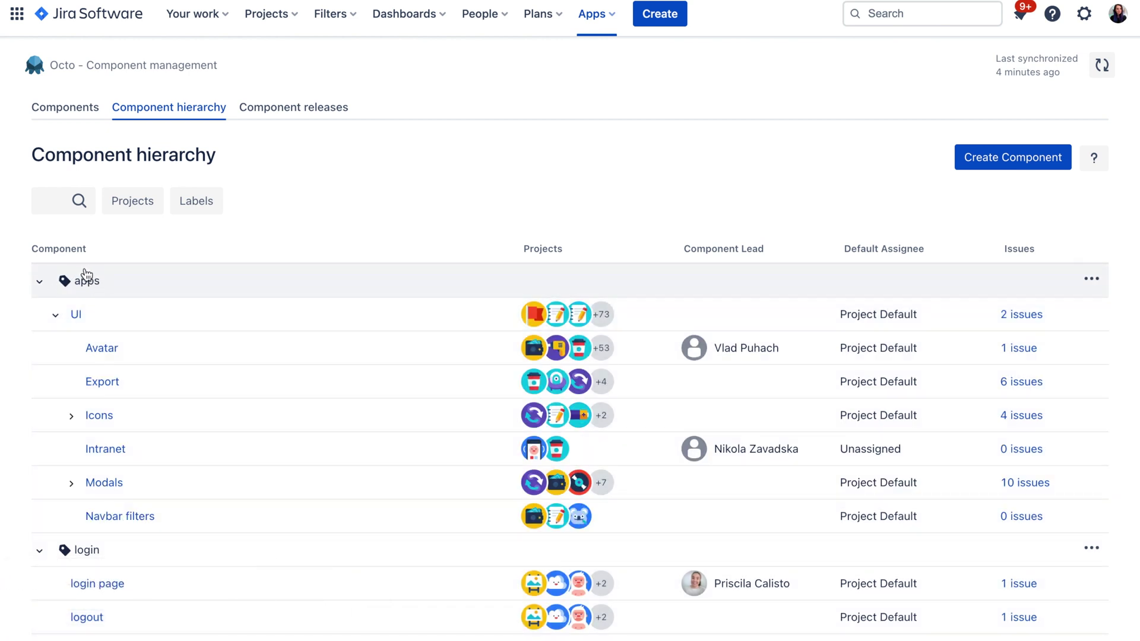
# Step: Collapse the apps, login and marketing branches, re-expand apps, and expand Icons
pyautogui.click(39, 282)
pyautogui.click(39, 315)
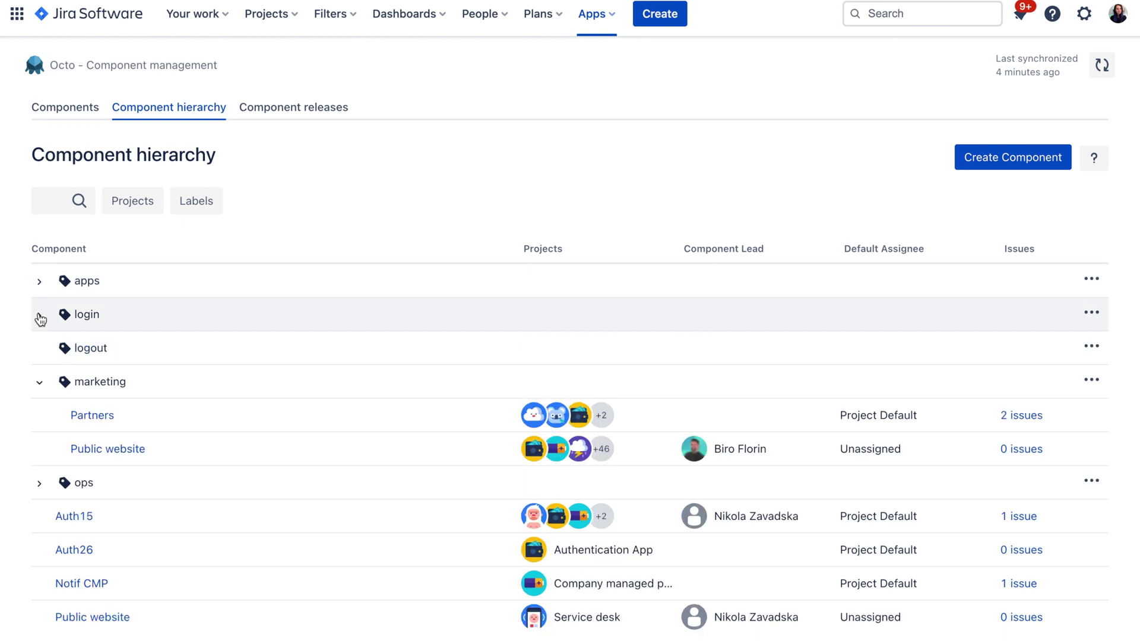
pyautogui.click(40, 383)
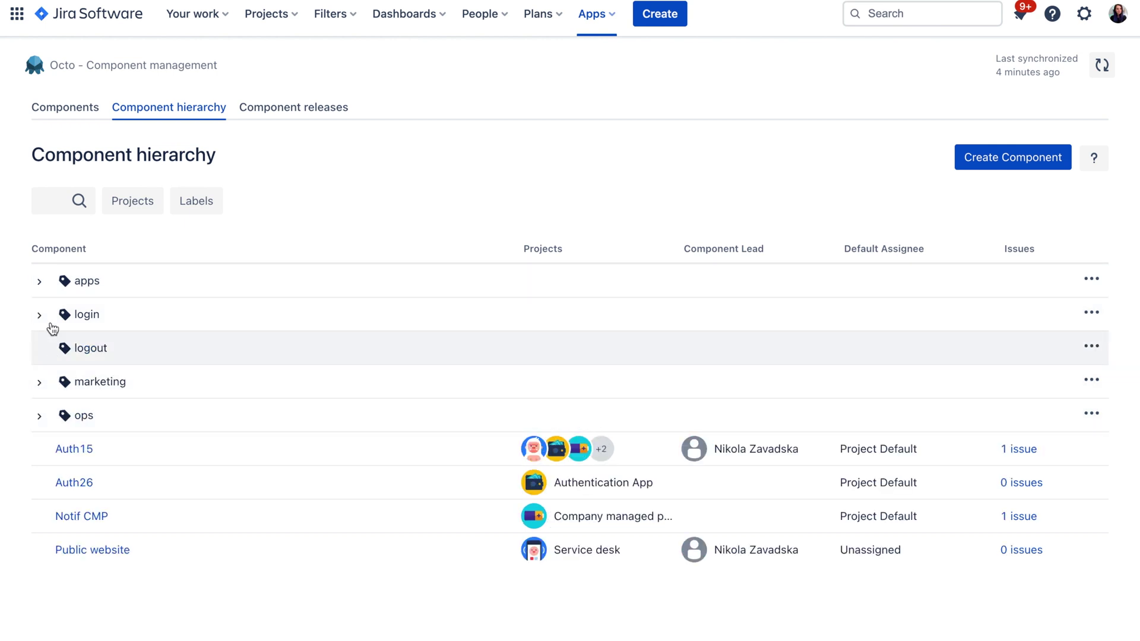
pyautogui.click(39, 283)
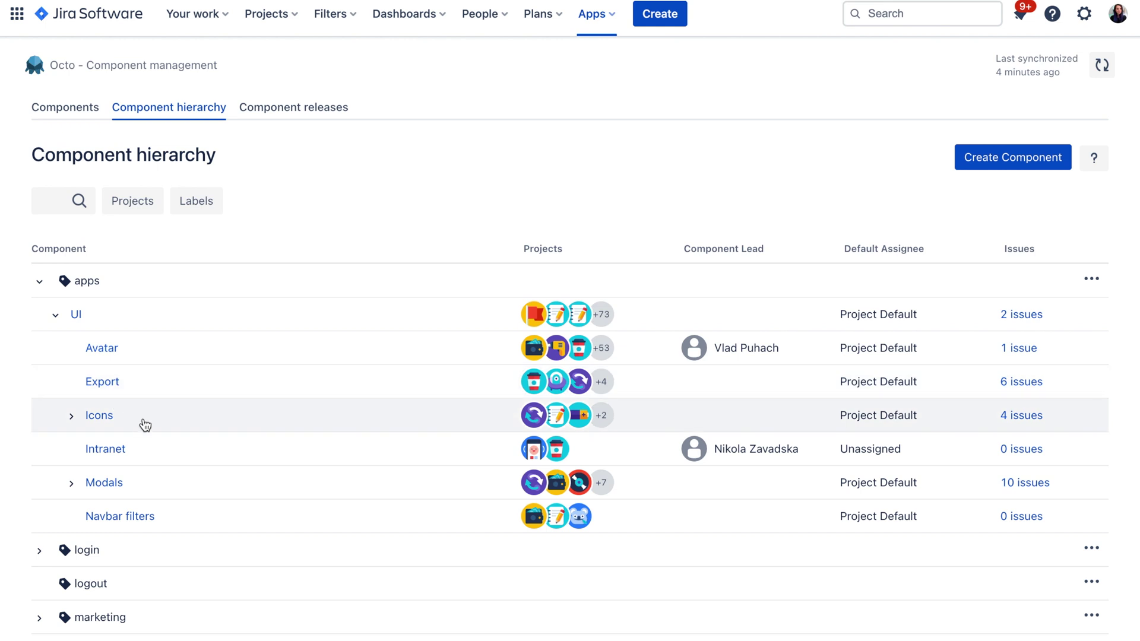
pyautogui.click(72, 417)
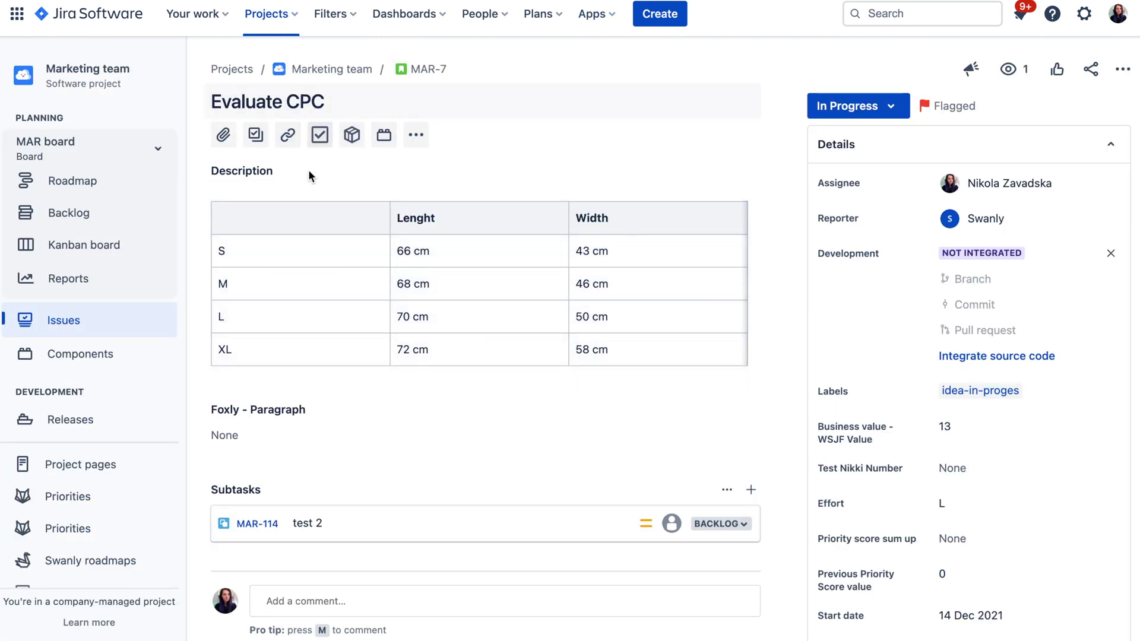
# Step: Add Onboarding and Off-boarding under ops > HR to MAR-7's Component hierarchy, then start a new issue
pyautogui.click(383, 135)
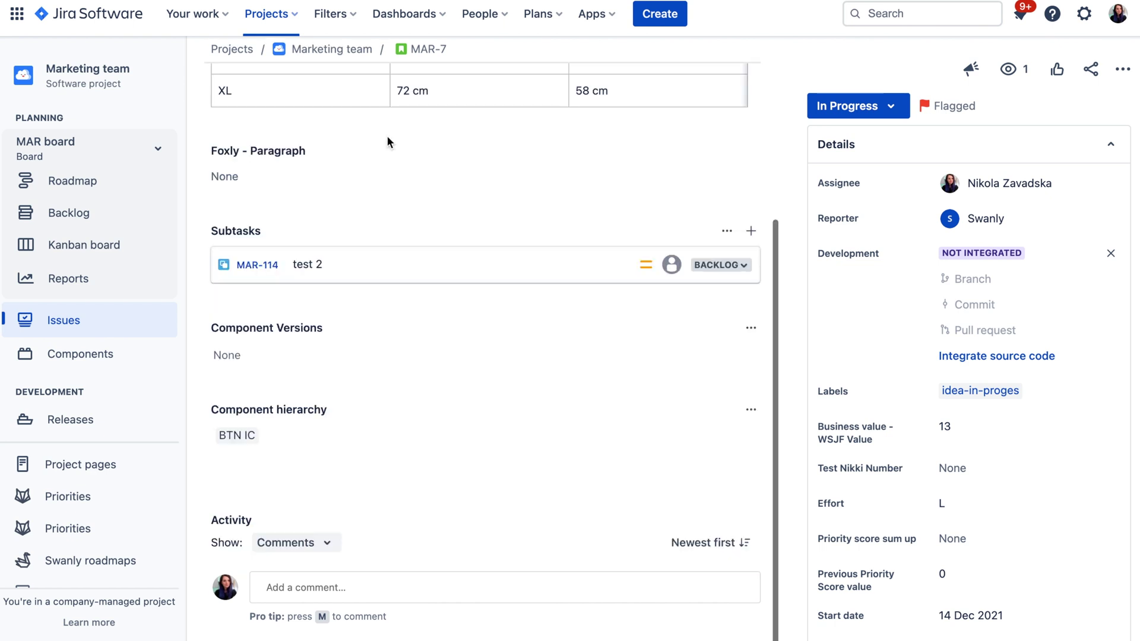
pyautogui.click(254, 438)
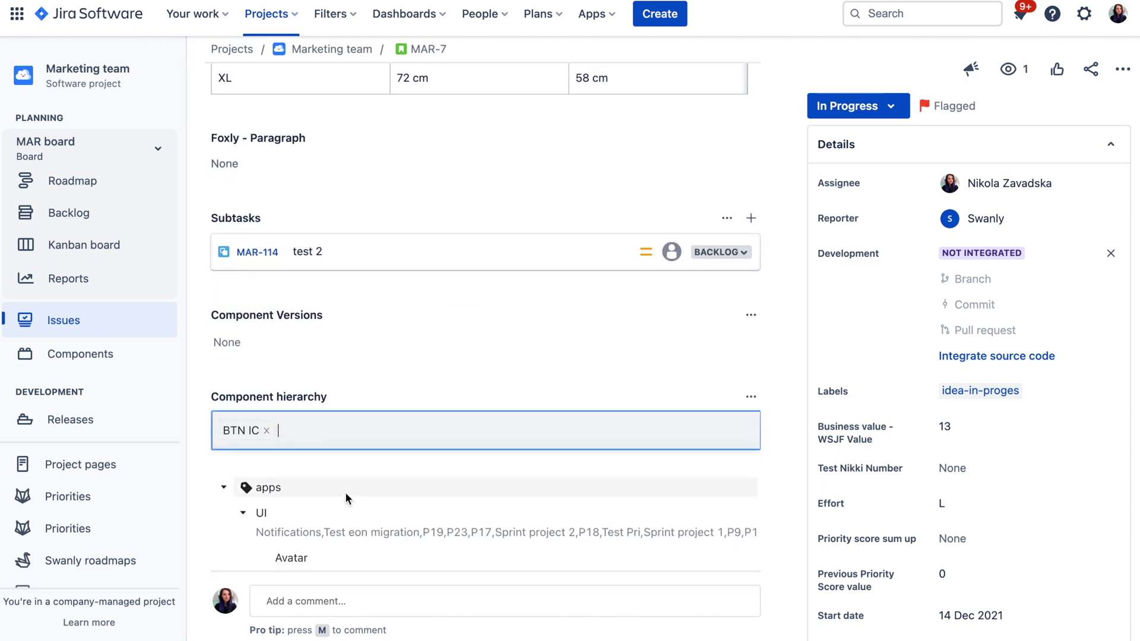
pyautogui.scroll(-4, 687, 257)
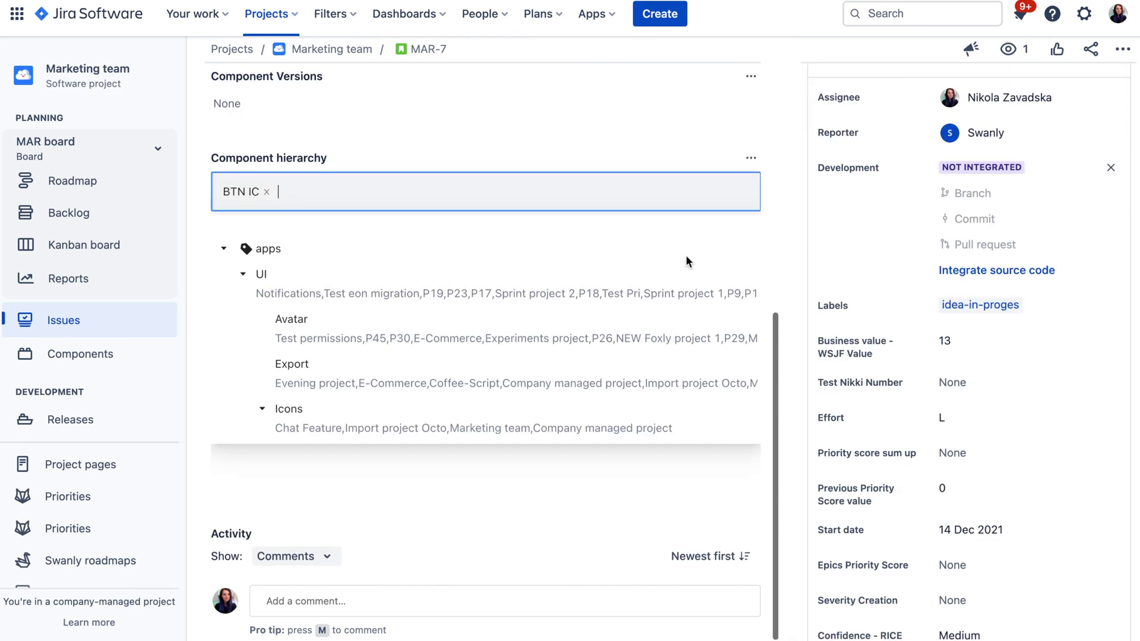
pyautogui.scroll(-2, 374, 395)
pyautogui.scroll(-5, 375, 397)
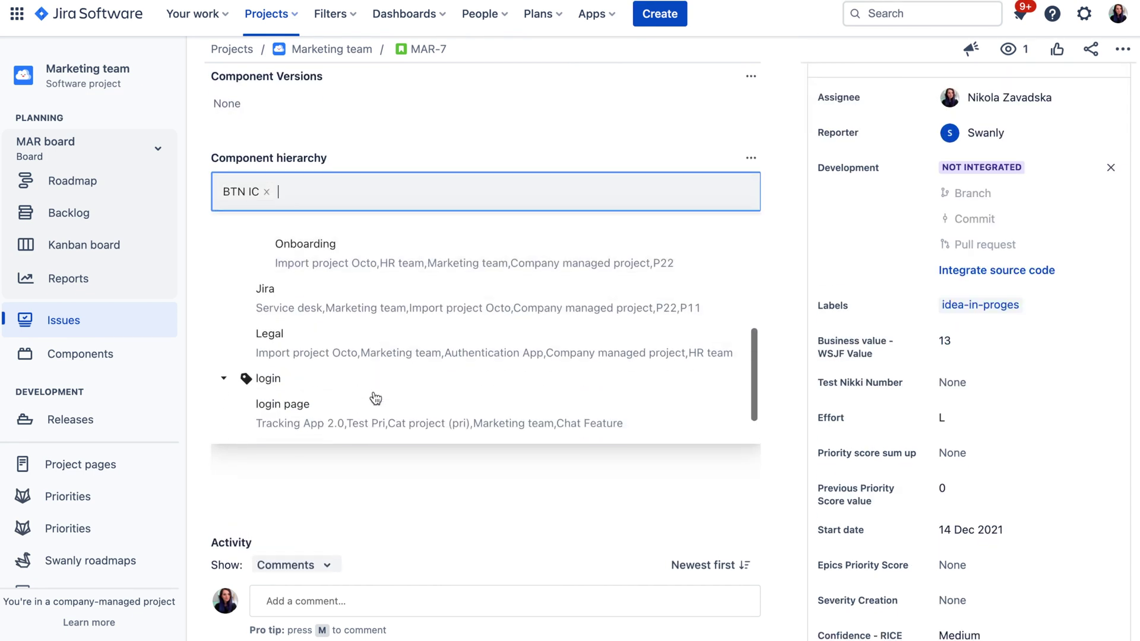
pyautogui.scroll(10, 372, 397)
pyautogui.click(224, 248)
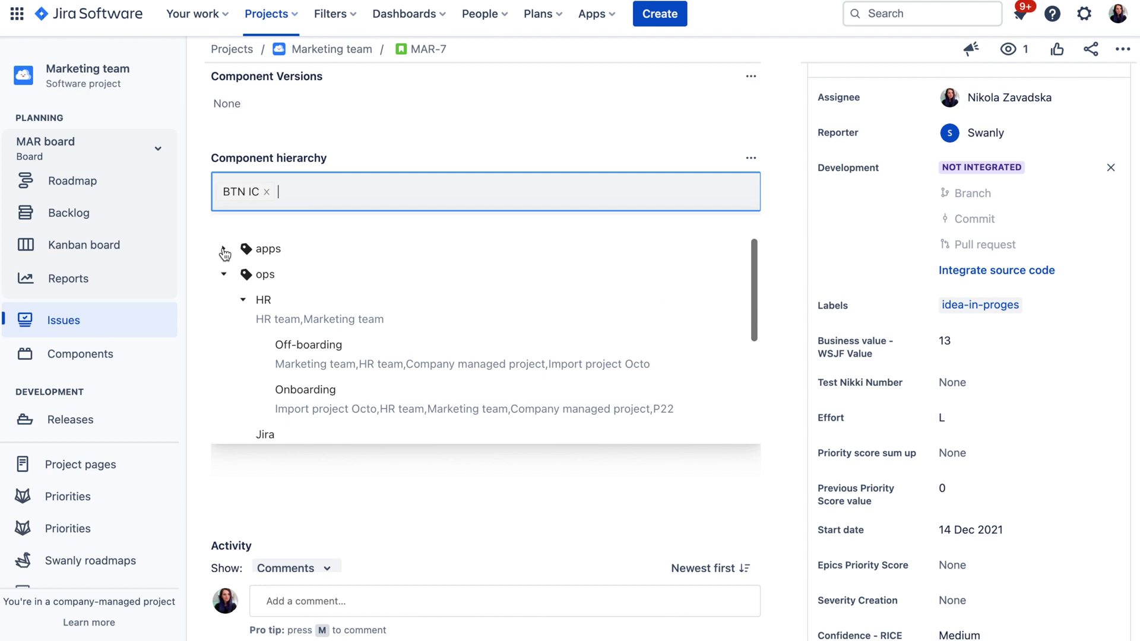
pyautogui.scroll(-1, 294, 347)
pyautogui.click(295, 348)
pyautogui.click(309, 310)
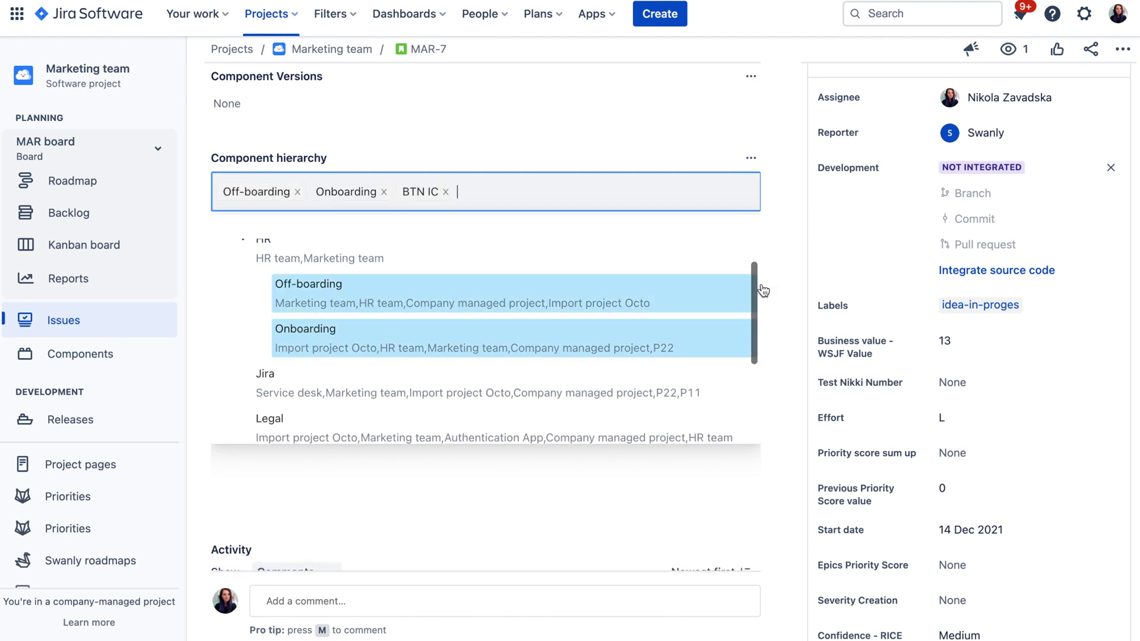
pyautogui.click(764, 488)
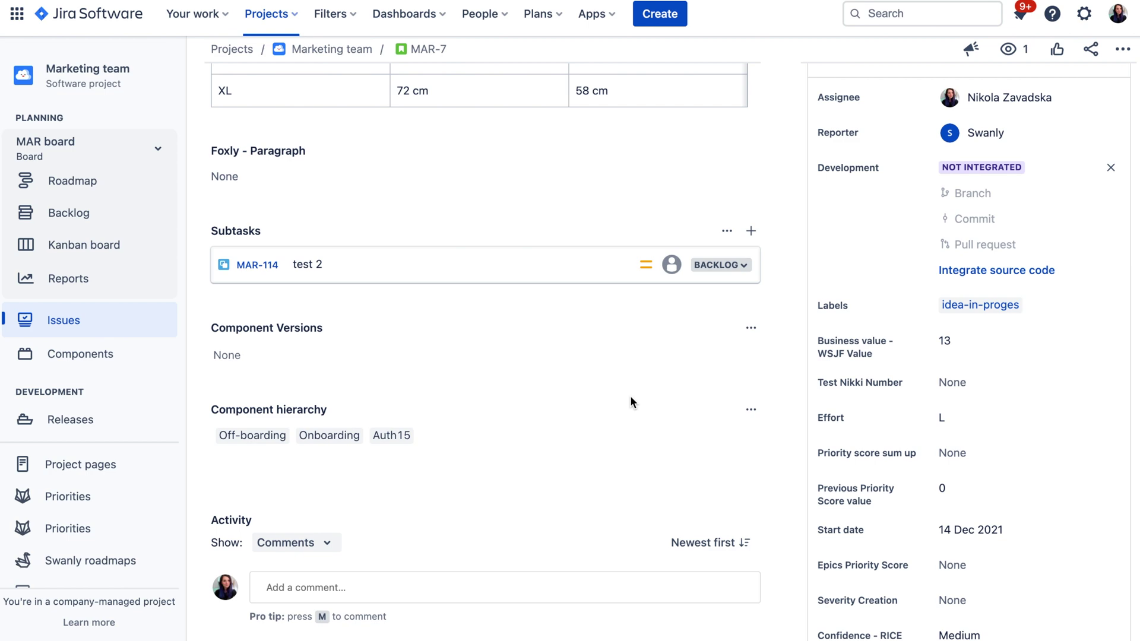
pyautogui.click(660, 13)
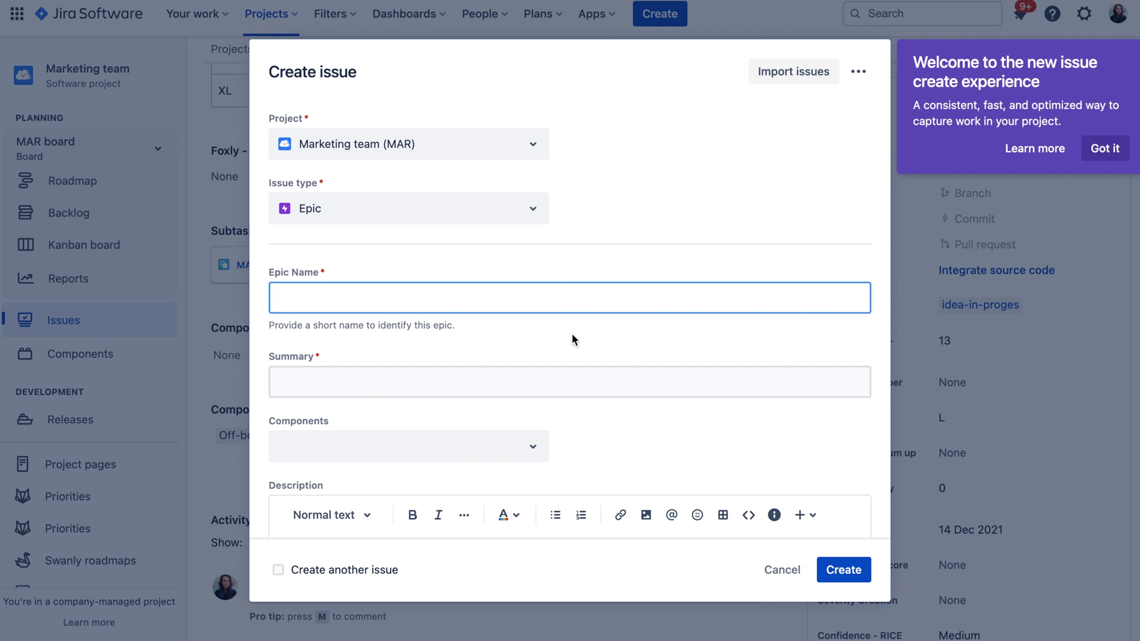
# Step: Scroll down the Create issue form for the Marketing team (MAR) Epic
pyautogui.scroll(-6, 572, 336)
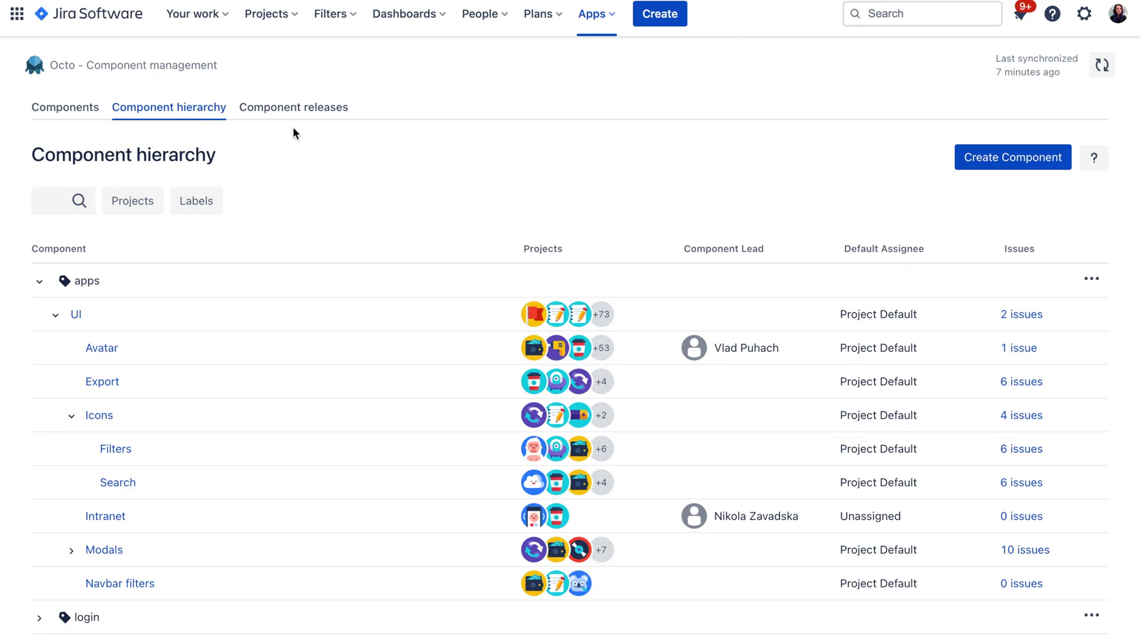
# Step: Show the Component releases list of seven unreleased versions, BTN-2.0.3 through 0.2
pyautogui.click(270, 114)
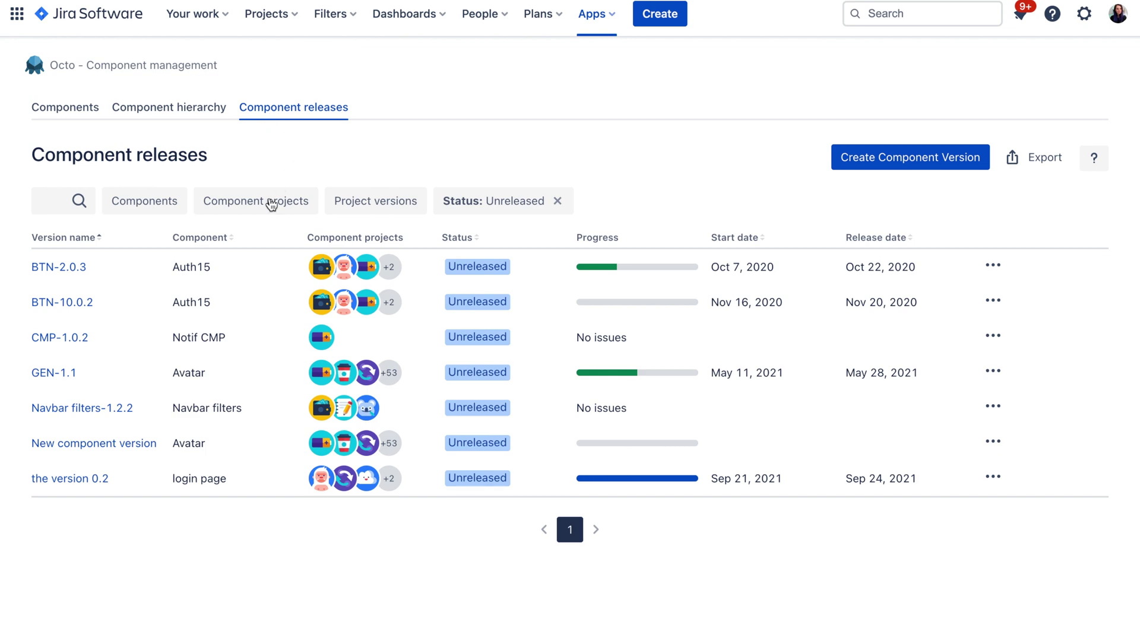
pyautogui.click(883, 150)
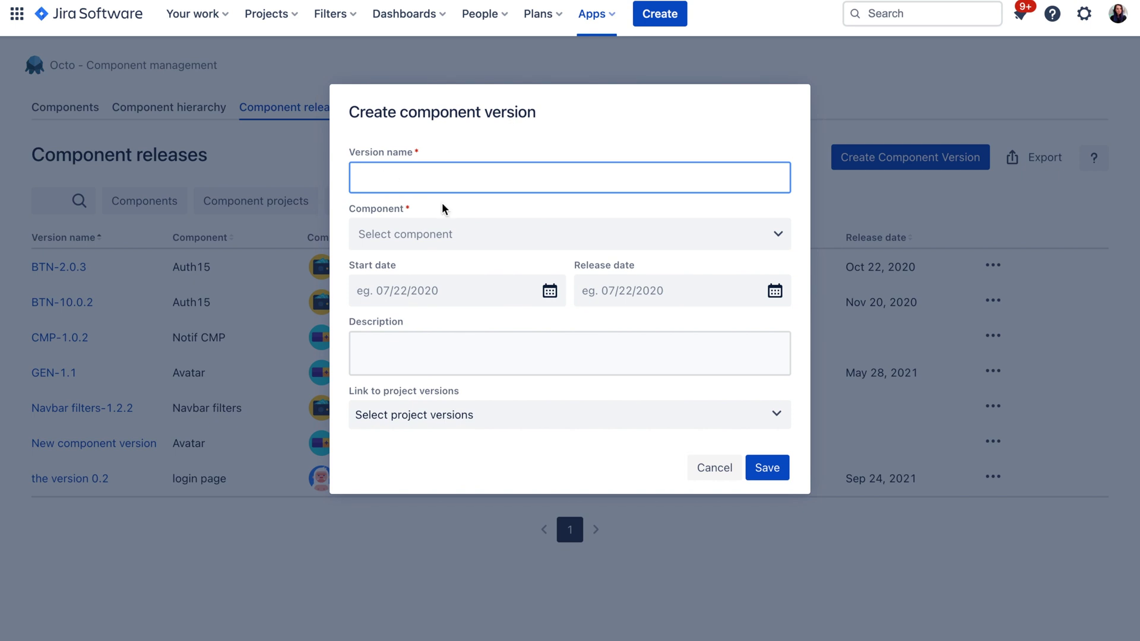
pyautogui.click(444, 240)
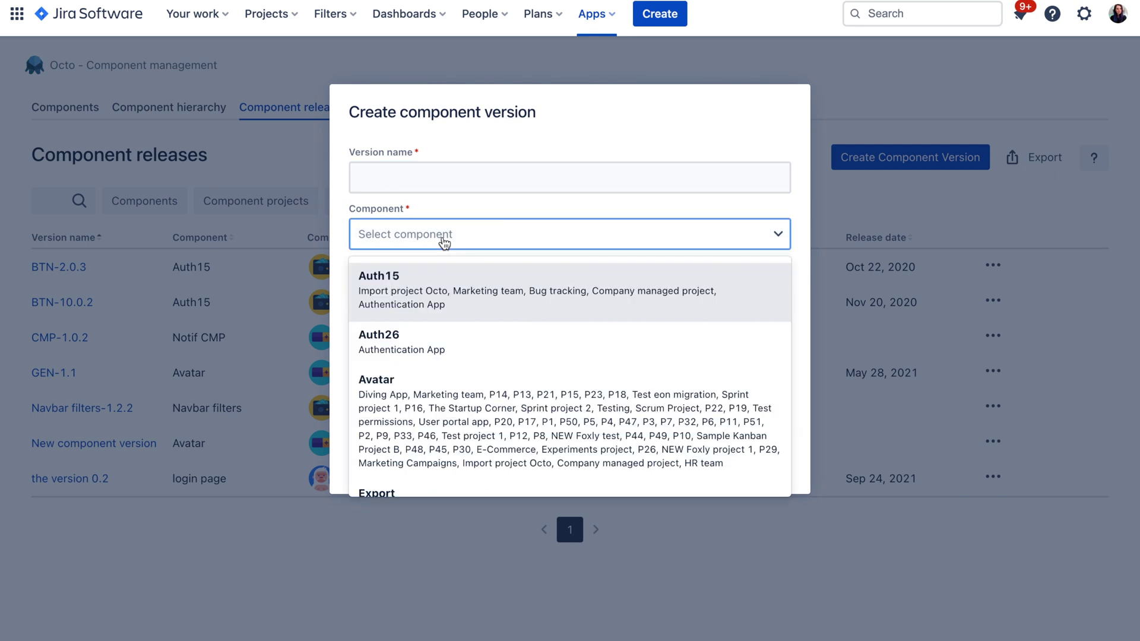
pyautogui.click(437, 416)
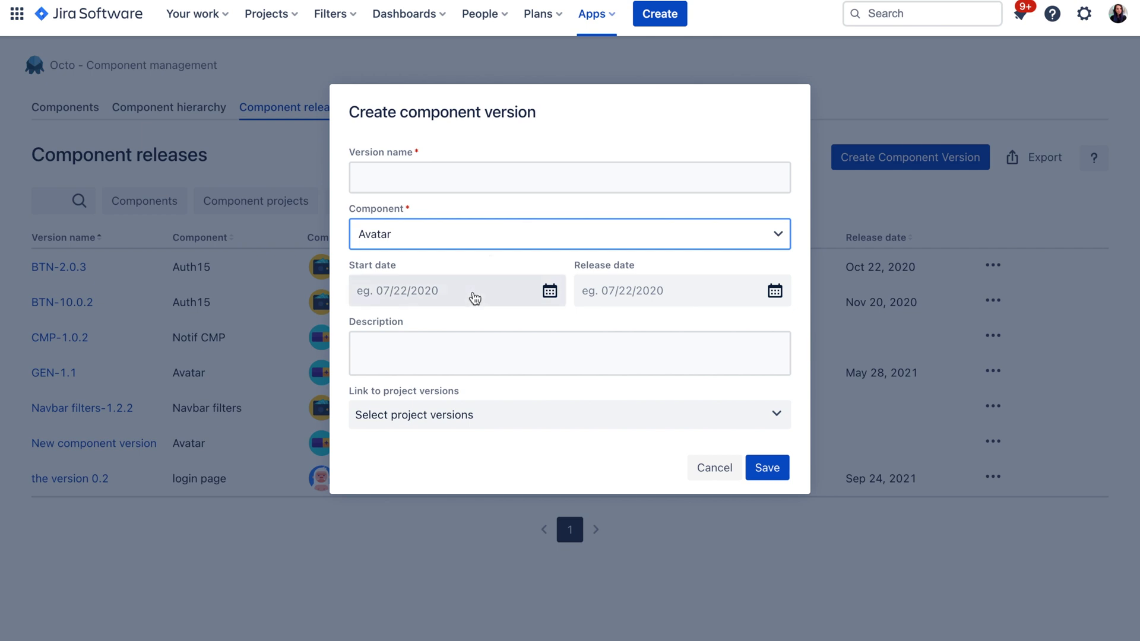
pyautogui.click(446, 418)
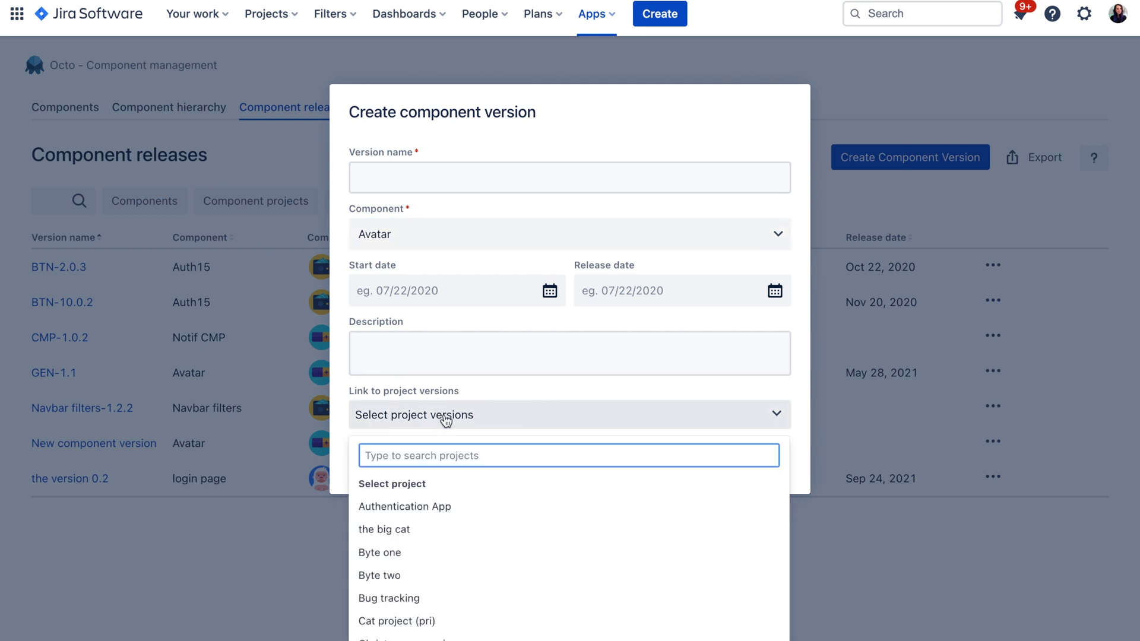
pyautogui.click(676, 529)
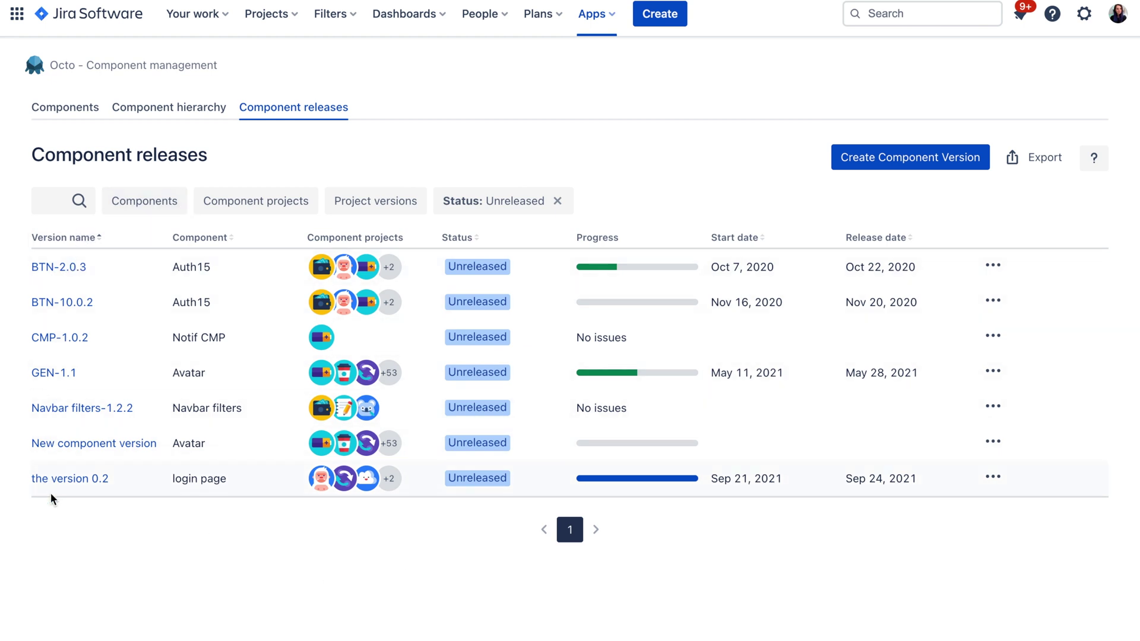
pyautogui.click(67, 272)
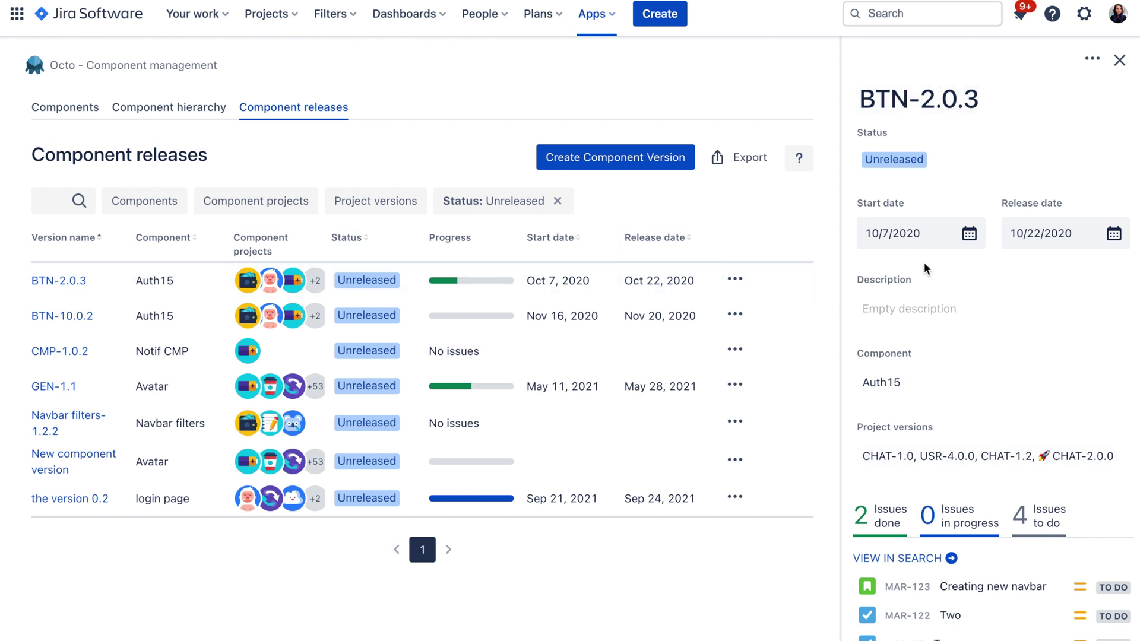
pyautogui.click(937, 170)
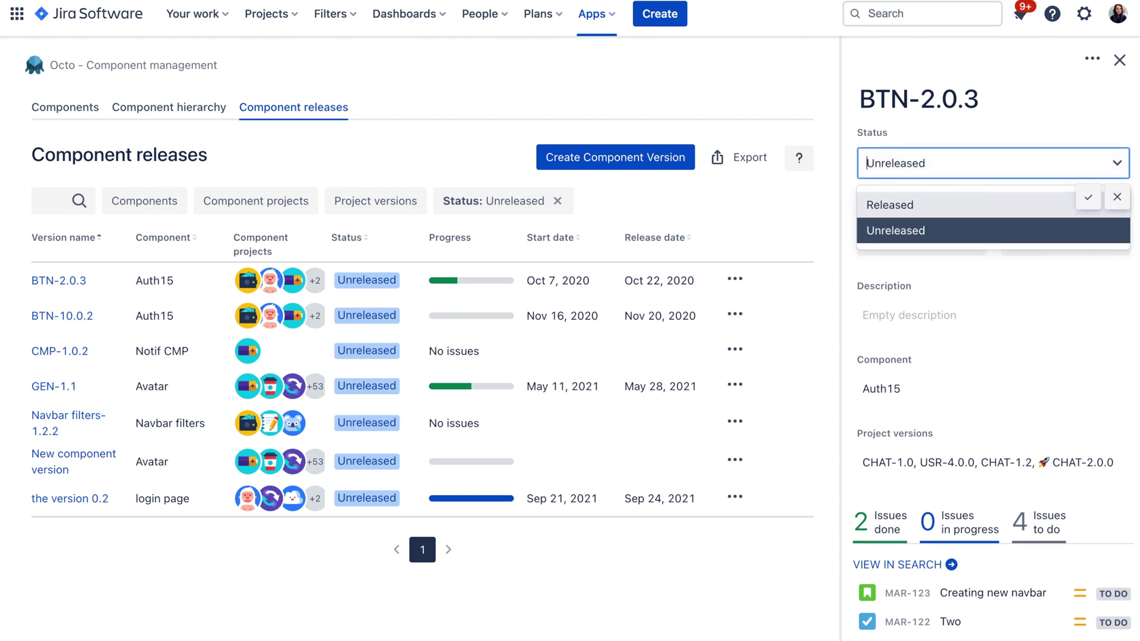
pyautogui.click(1117, 196)
pyautogui.scroll(-2, 946, 398)
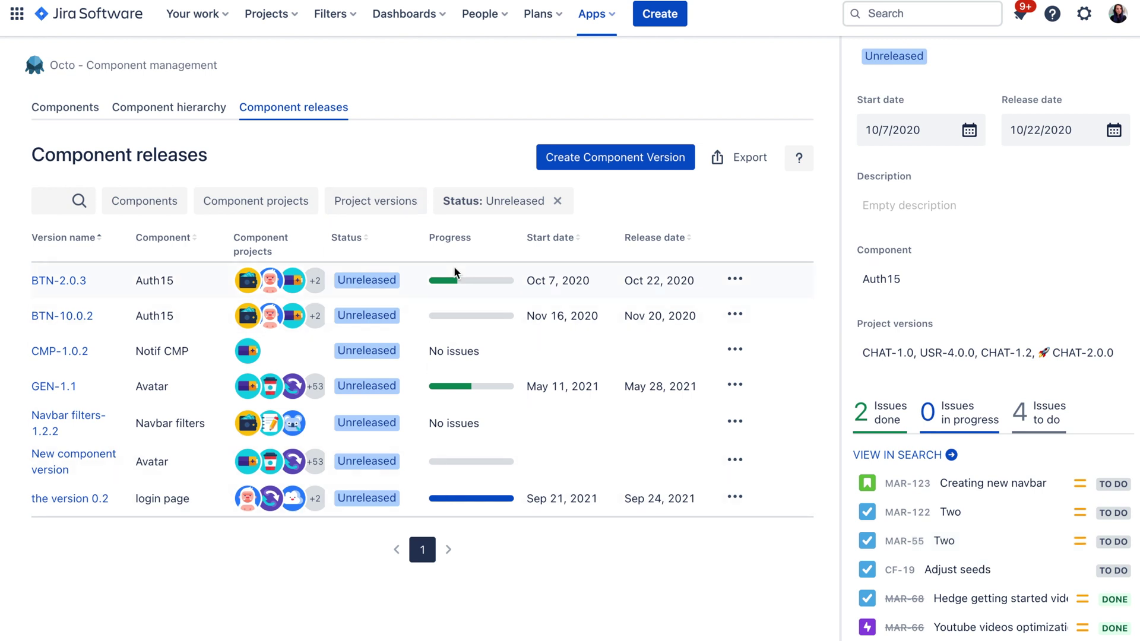
pyautogui.scroll(2, 867, 311)
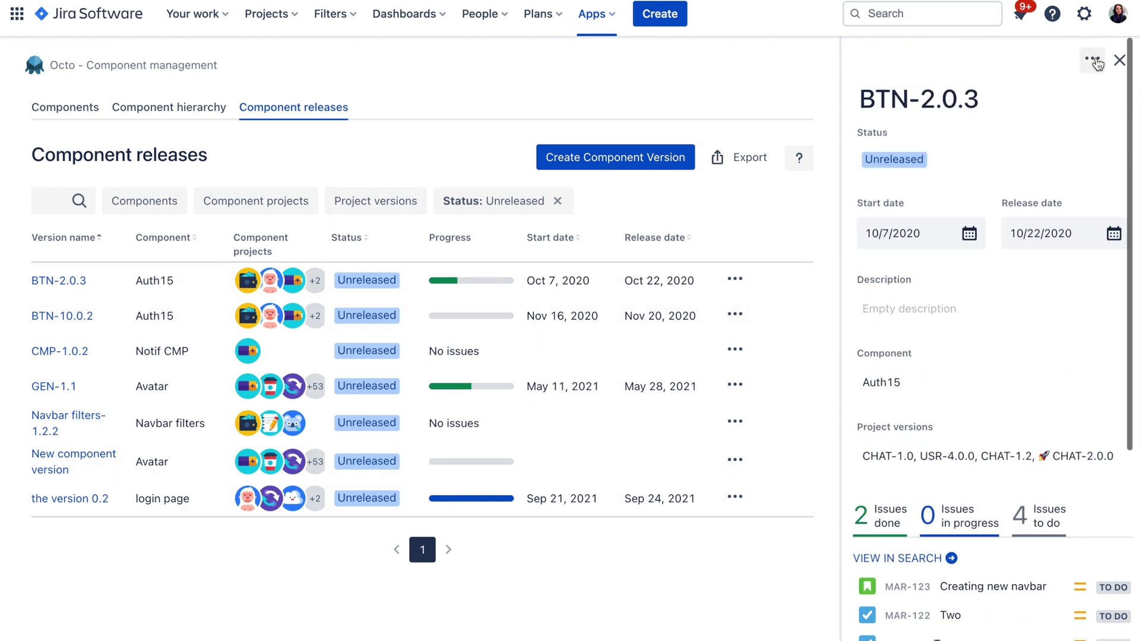
pyautogui.click(1108, 61)
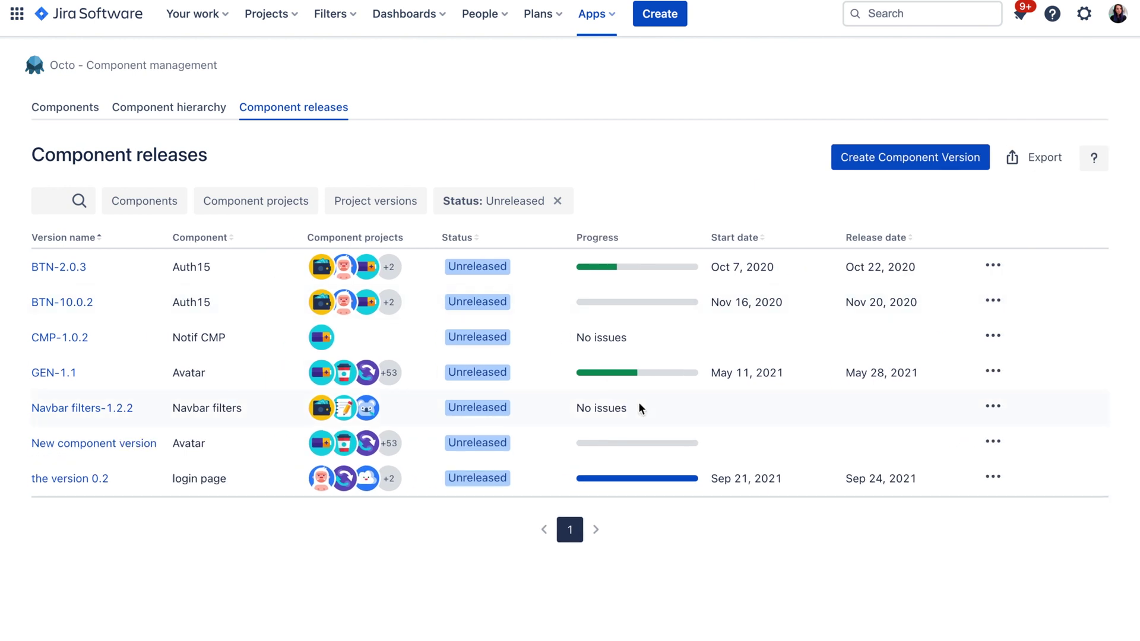
pyautogui.click(558, 201)
# Step: Filter component releases to Released status and project version CHAT-2.0.0, leaving BTN-2.0.4 and SSO-1.0
pyautogui.click(469, 203)
pyautogui.click(481, 273)
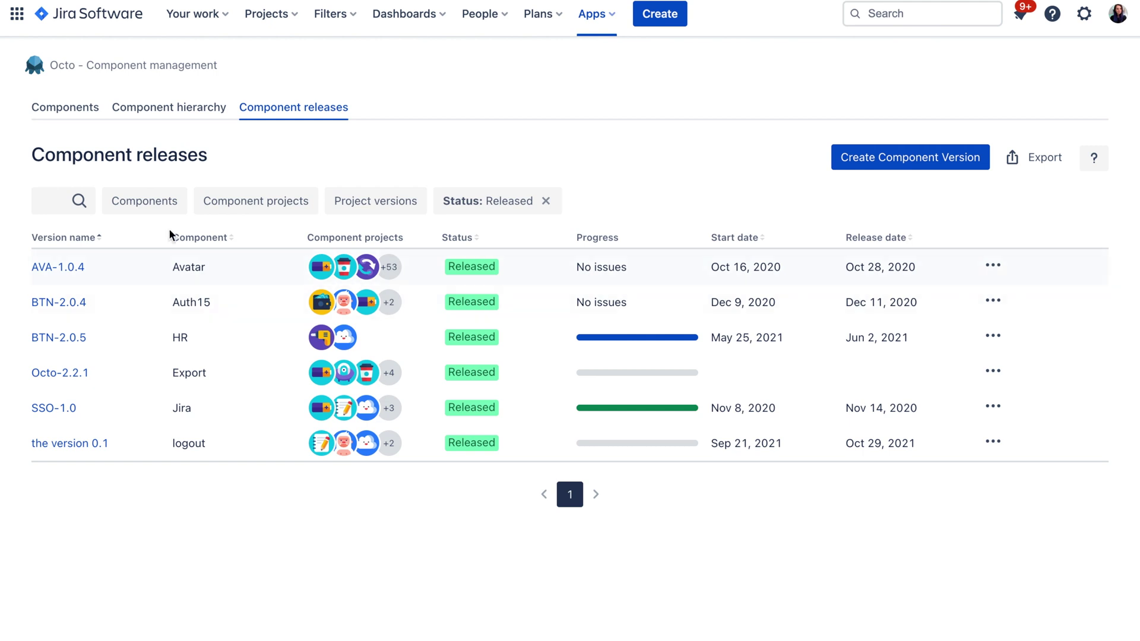
pyautogui.click(141, 204)
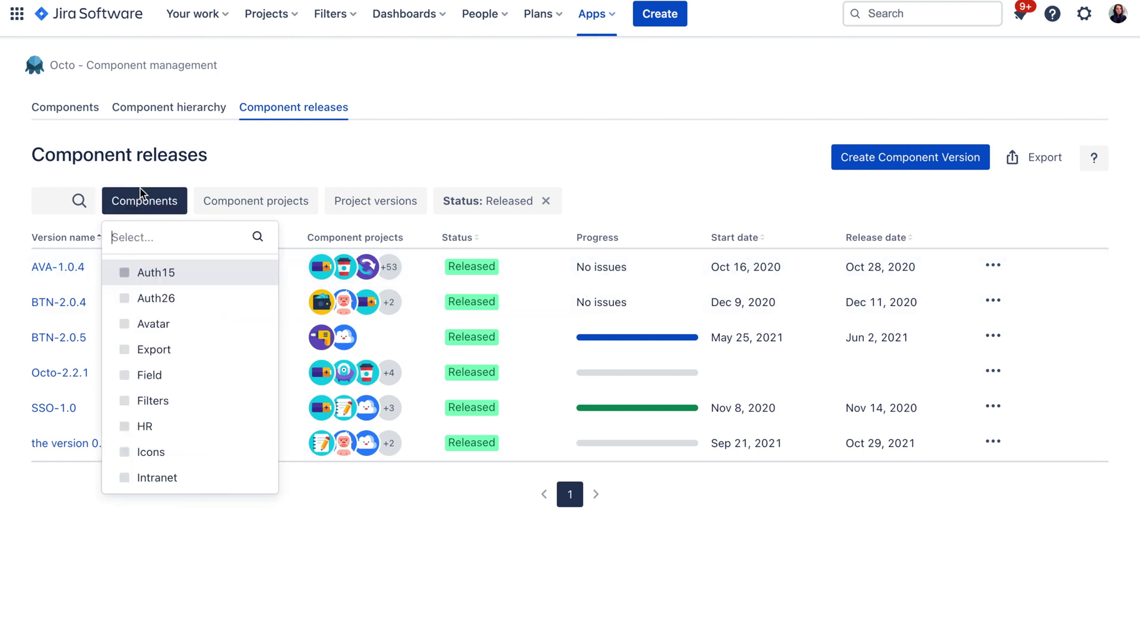
pyautogui.click(244, 200)
pyautogui.click(247, 202)
pyautogui.click(371, 200)
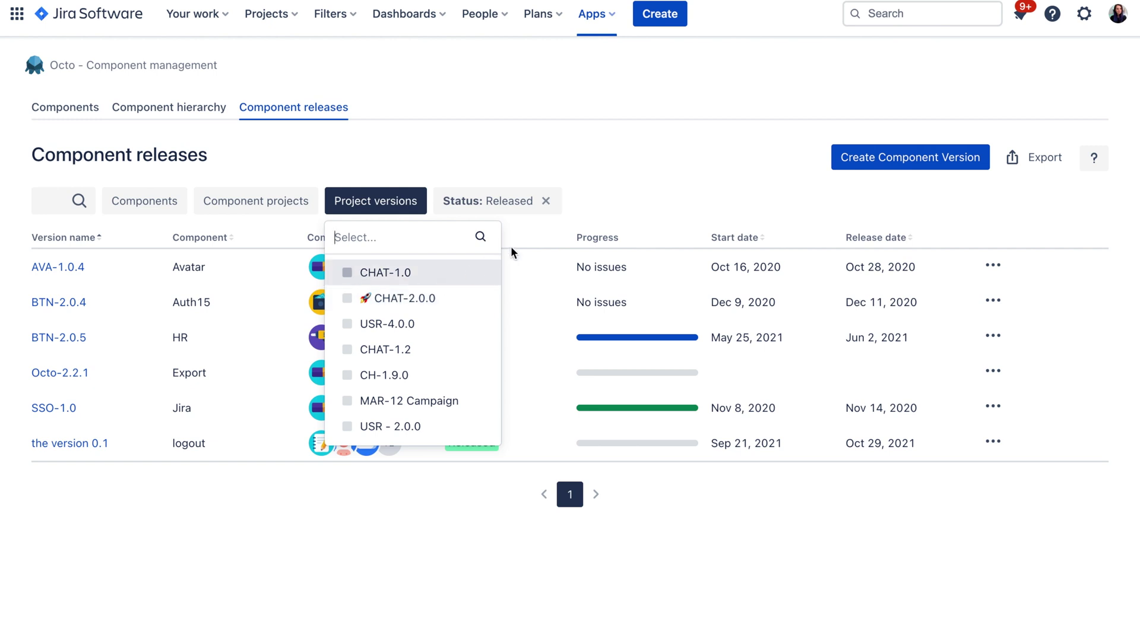
pyautogui.click(364, 298)
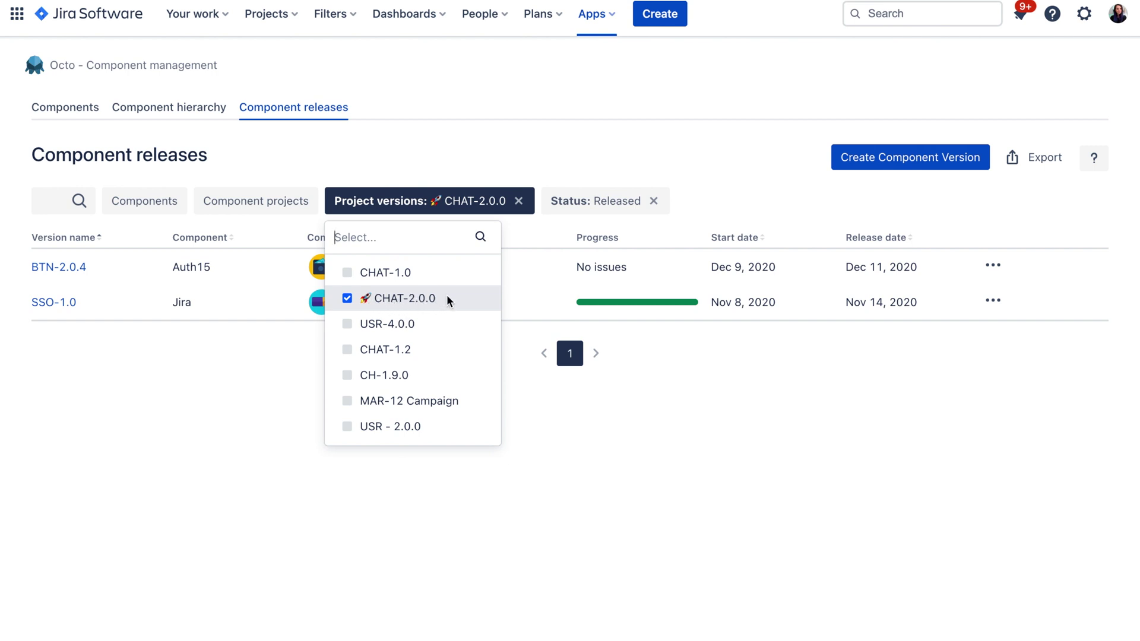
pyautogui.click(170, 393)
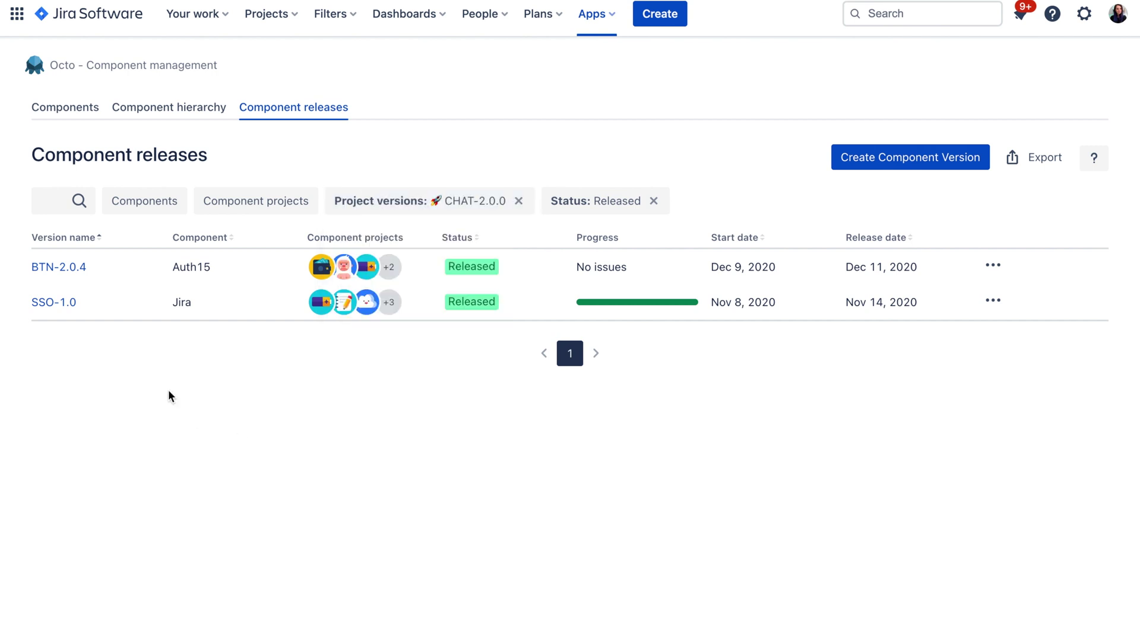
pyautogui.click(54, 302)
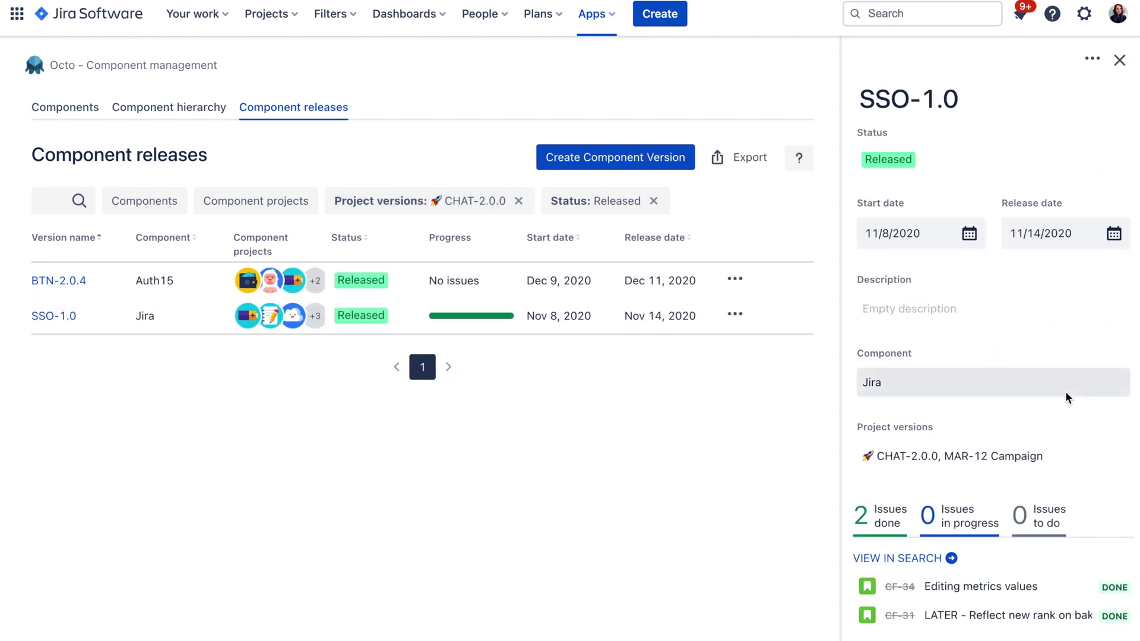
pyautogui.scroll(-3, 1065, 391)
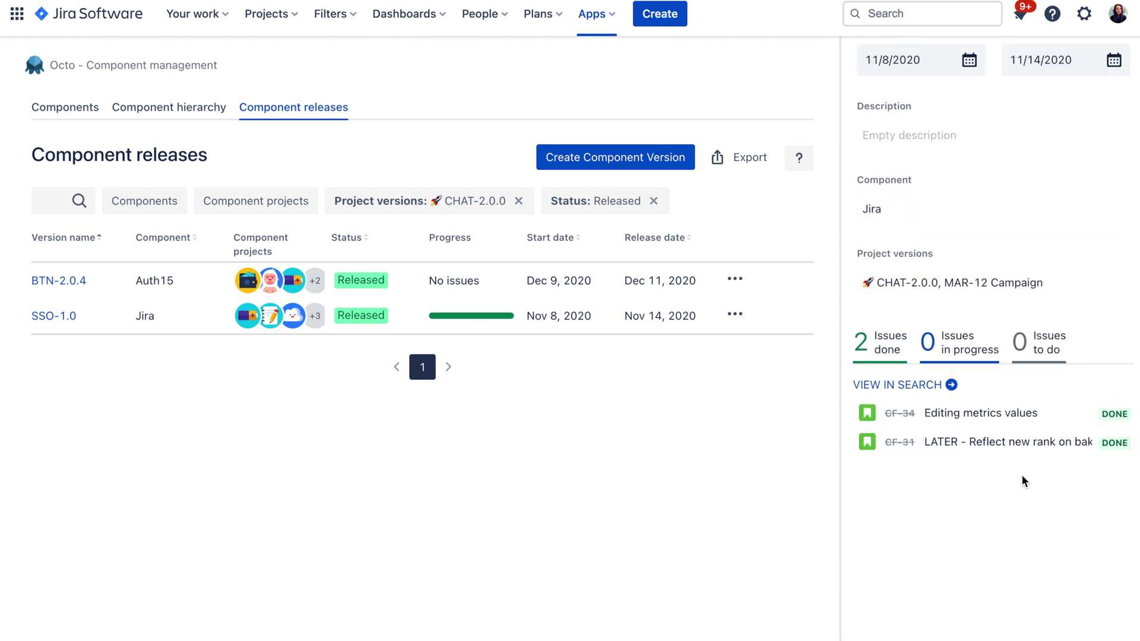
pyautogui.scroll(3, 1127, 204)
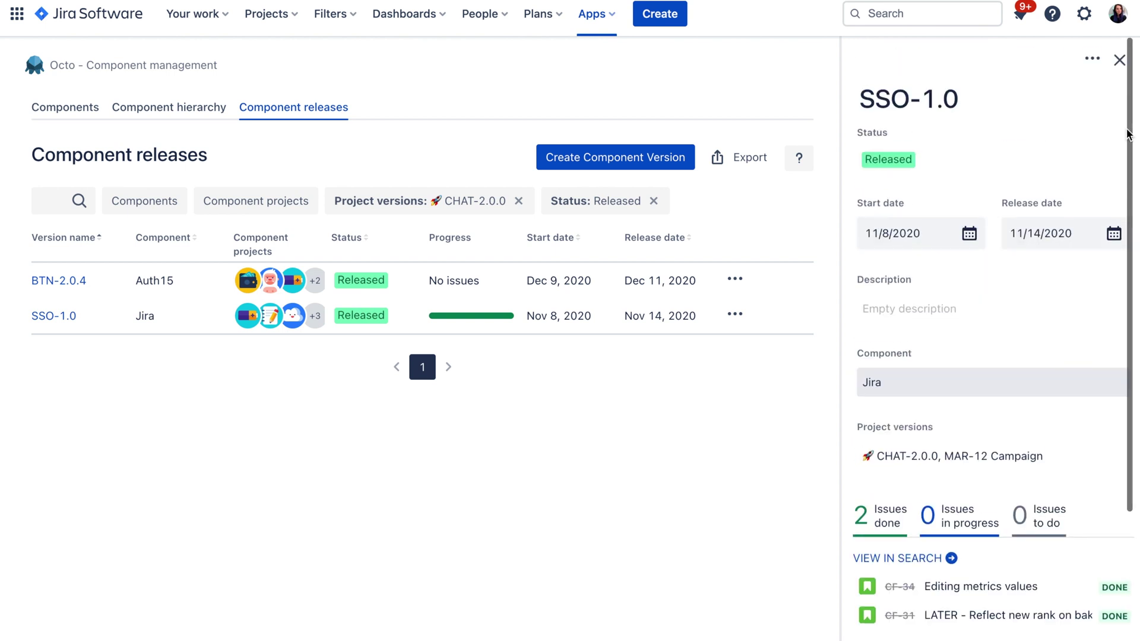
pyautogui.click(1116, 70)
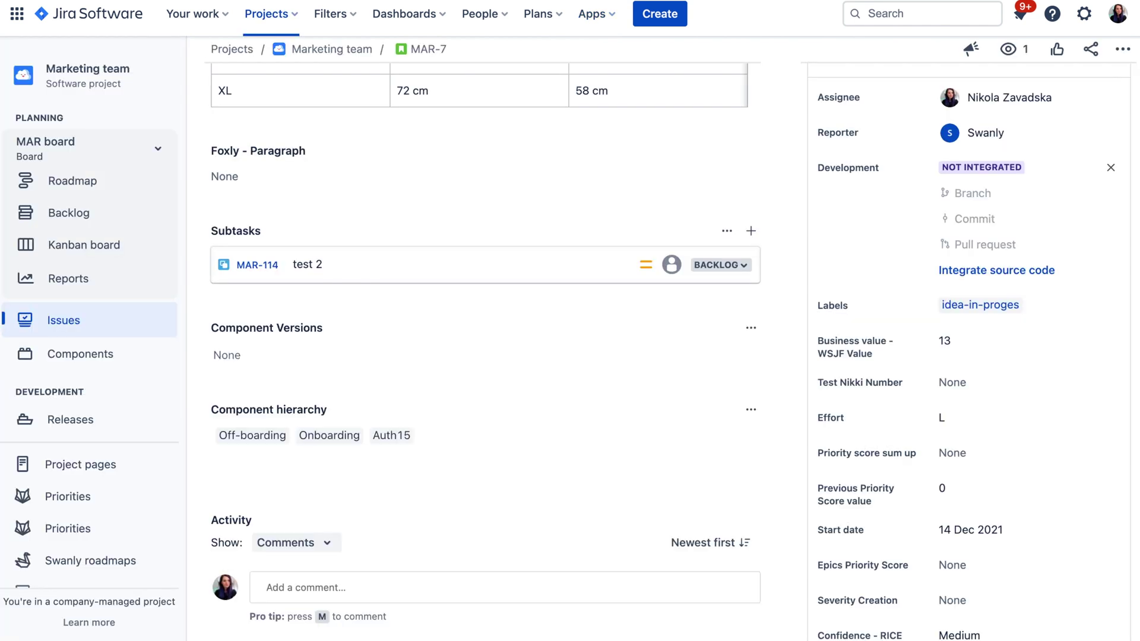
# Step: Add component versions BTN-2.0.3 and GEN-1.1 to MAR-7's Component Versions field
pyautogui.scroll(5, 391, 295)
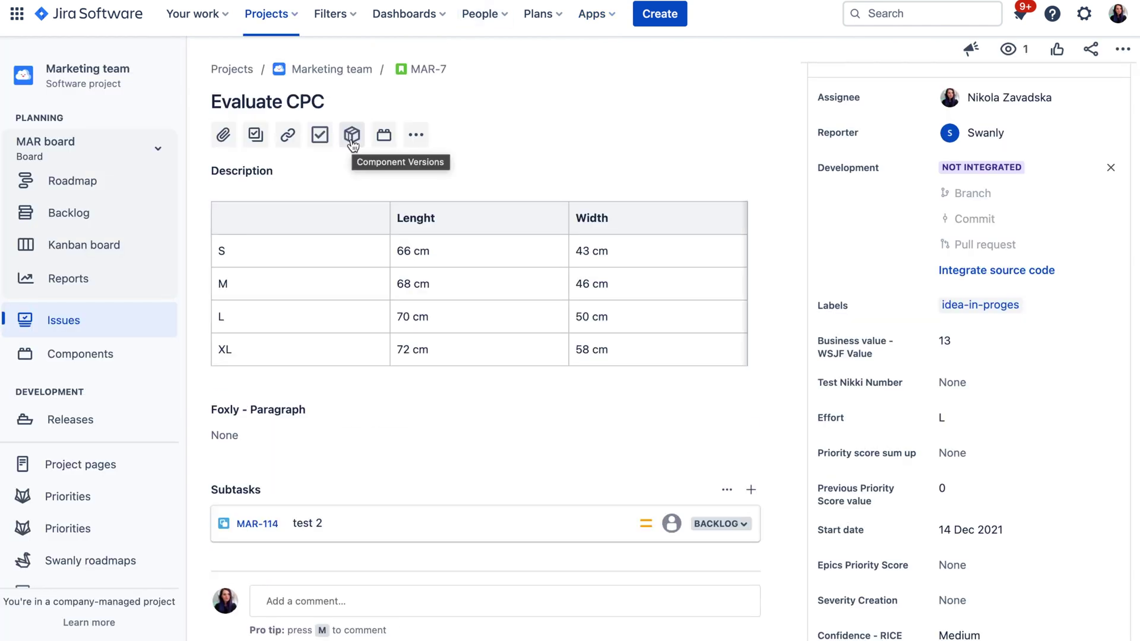
pyautogui.scroll(-5, 325, 195)
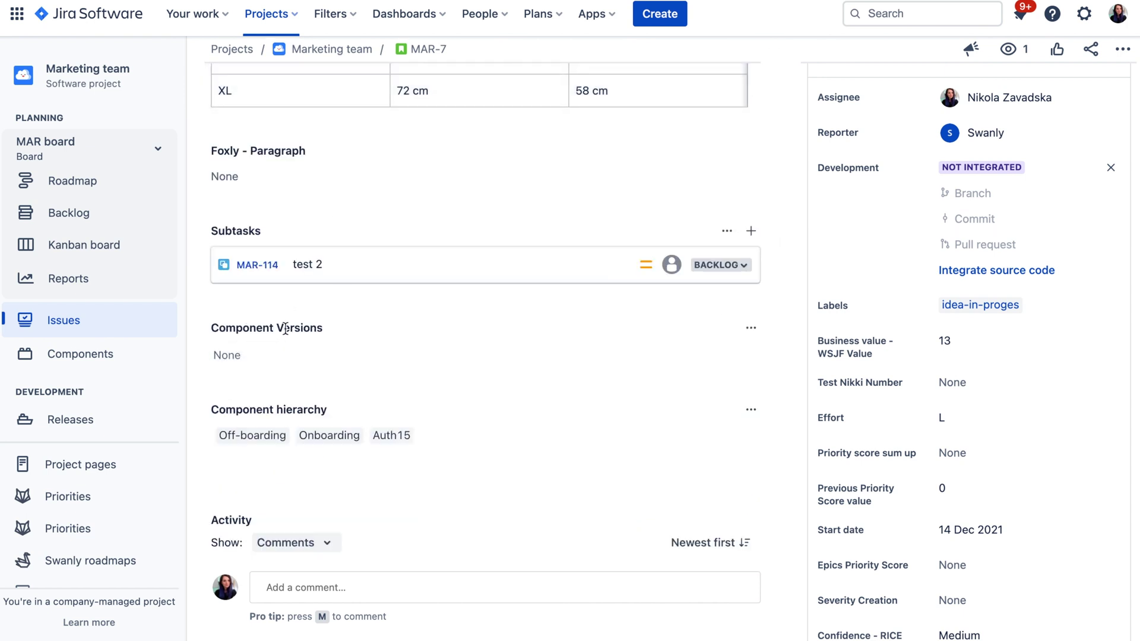
pyautogui.click(282, 359)
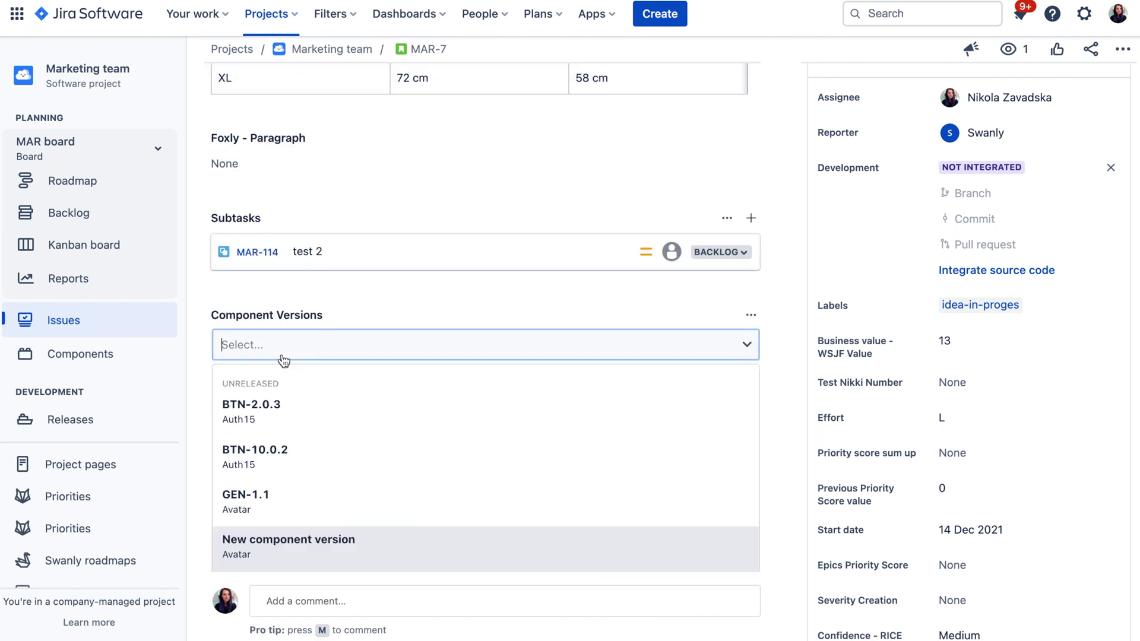
pyautogui.click(277, 417)
pyautogui.click(280, 446)
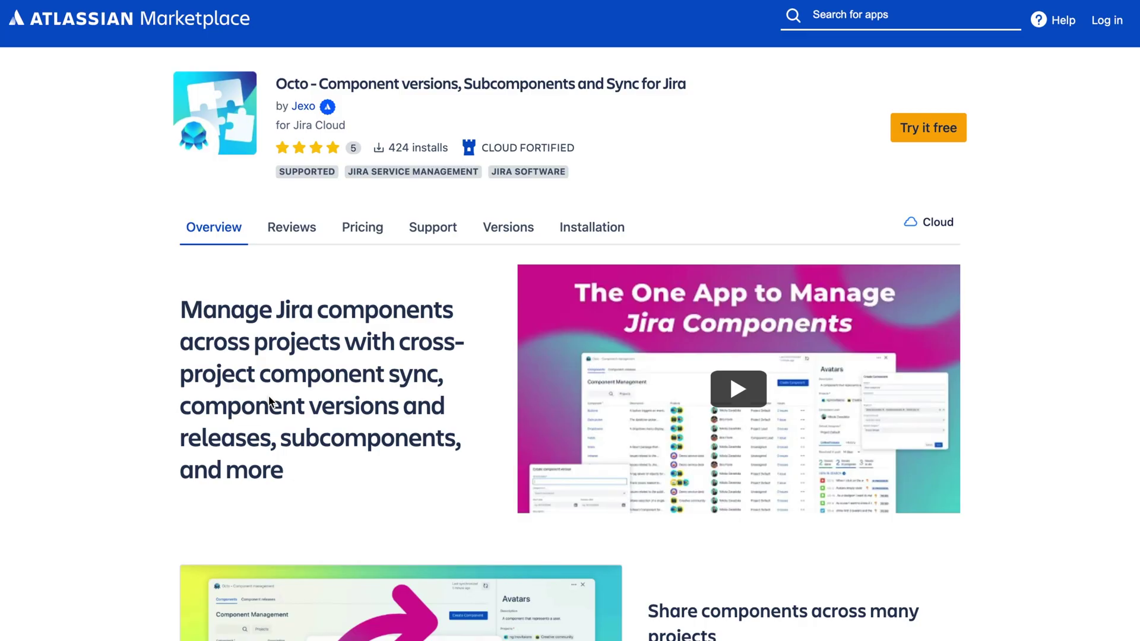
pyautogui.scroll(-5, 272, 397)
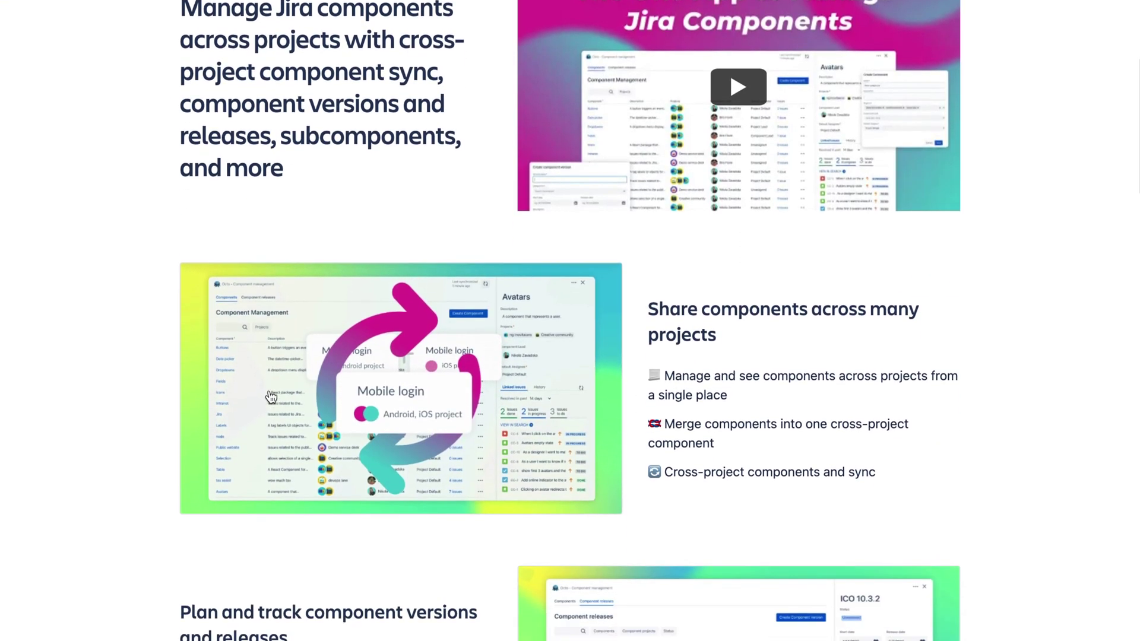
# Step: Review the Octo listing's feature overview, then show its Cloud pricing, free up to 10 users
pyautogui.scroll(-10, 271, 396)
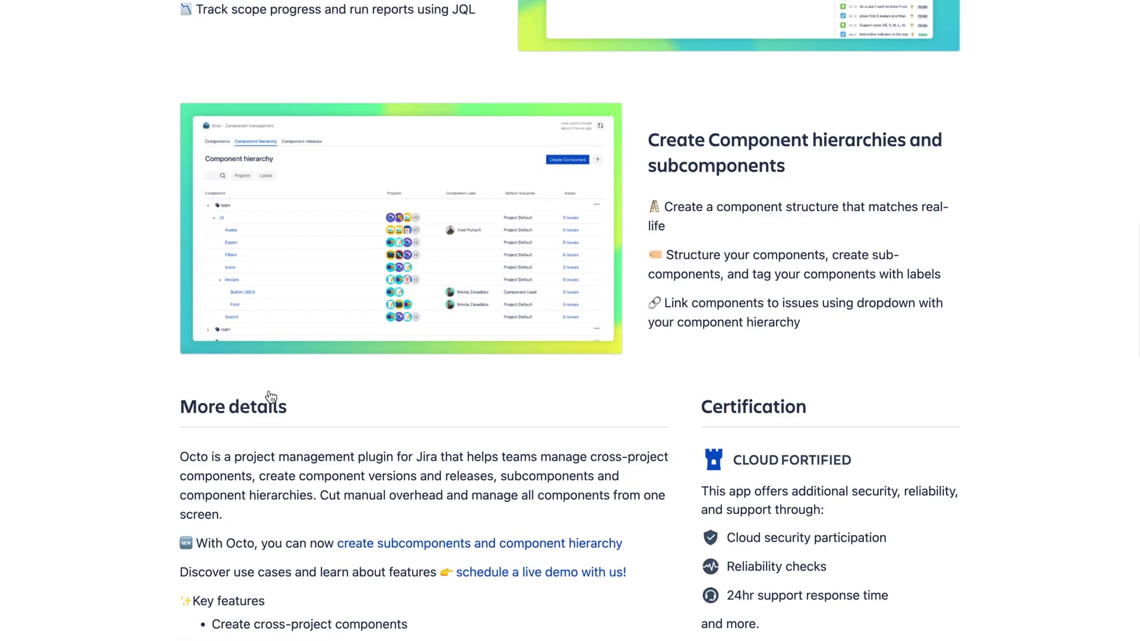
pyautogui.scroll(-7, 271, 397)
pyautogui.scroll(-1, 491, 426)
pyautogui.scroll(1, 502, 423)
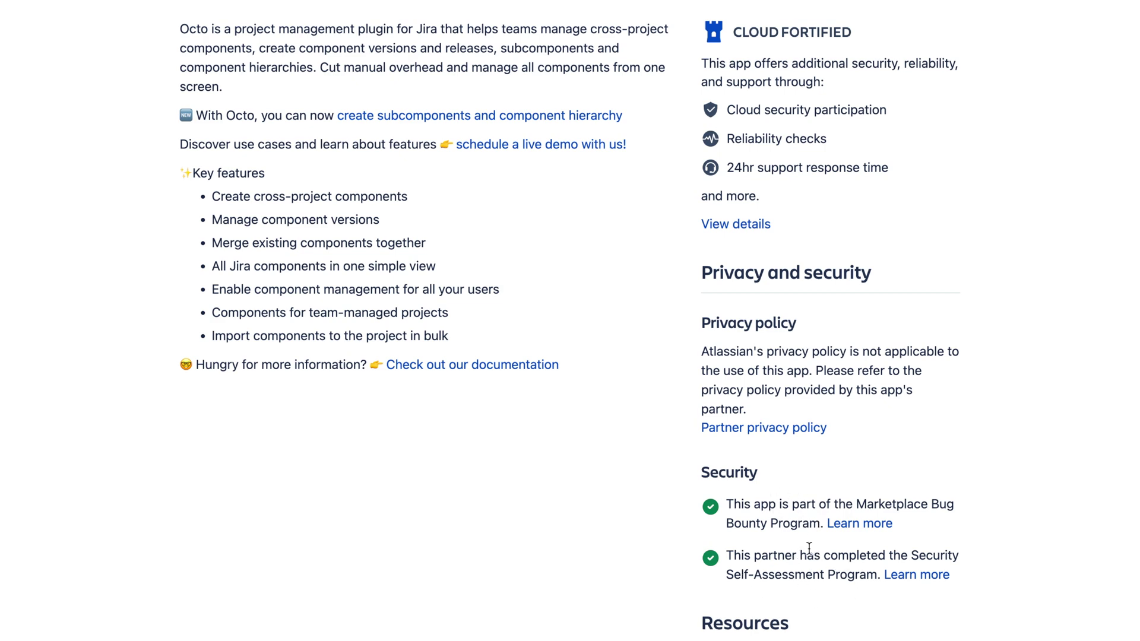
pyautogui.scroll(20, 809, 547)
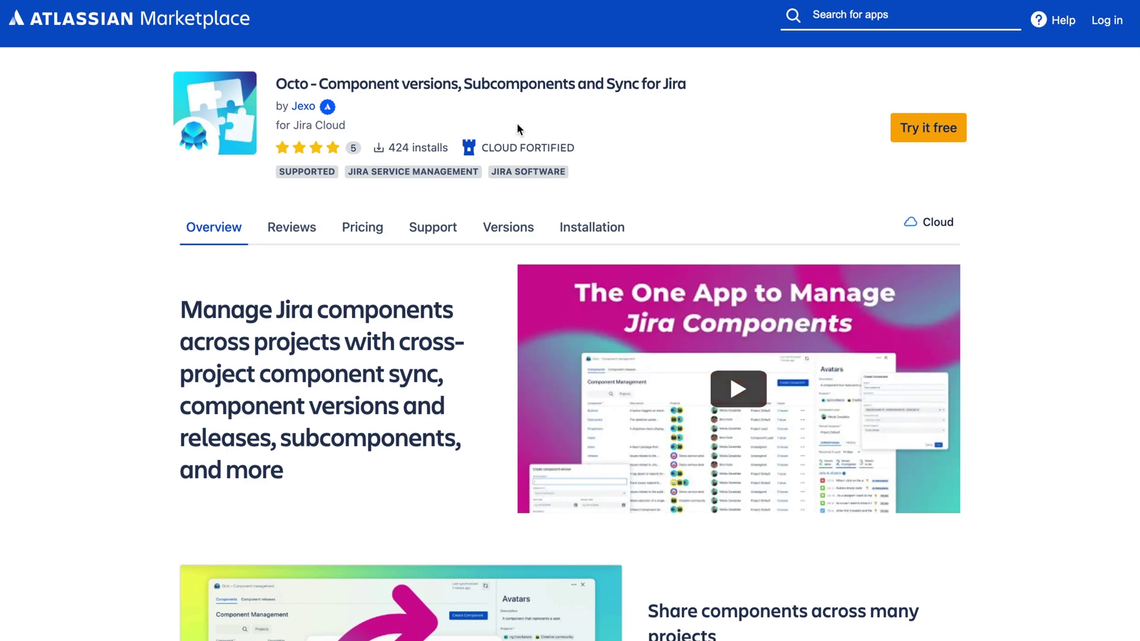
pyautogui.moveTo(506, 148)
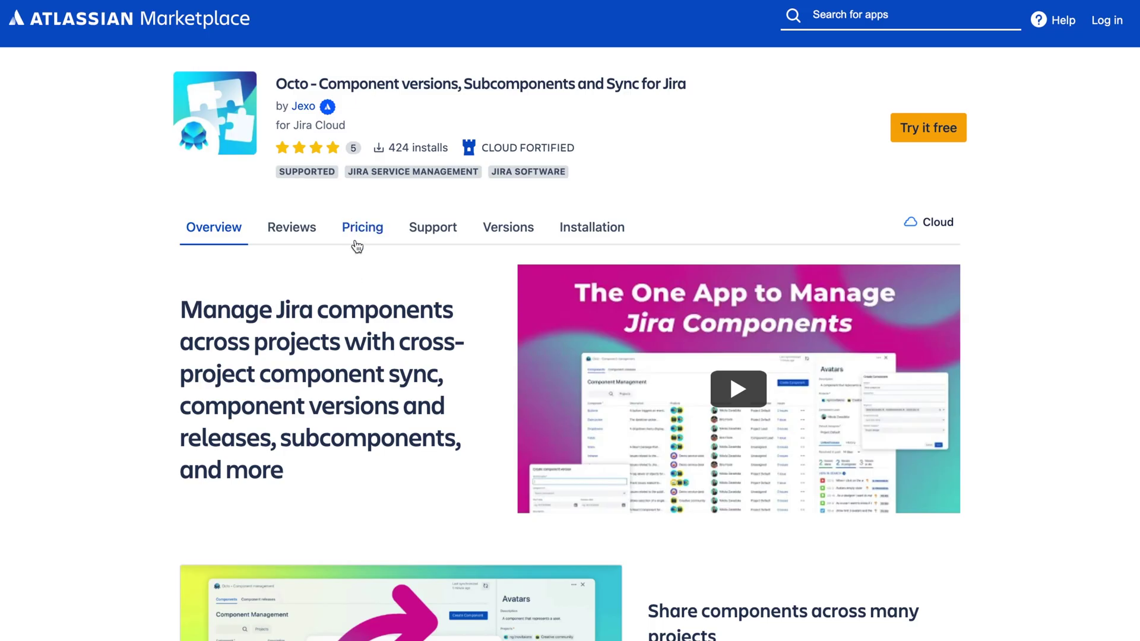
pyautogui.click(358, 217)
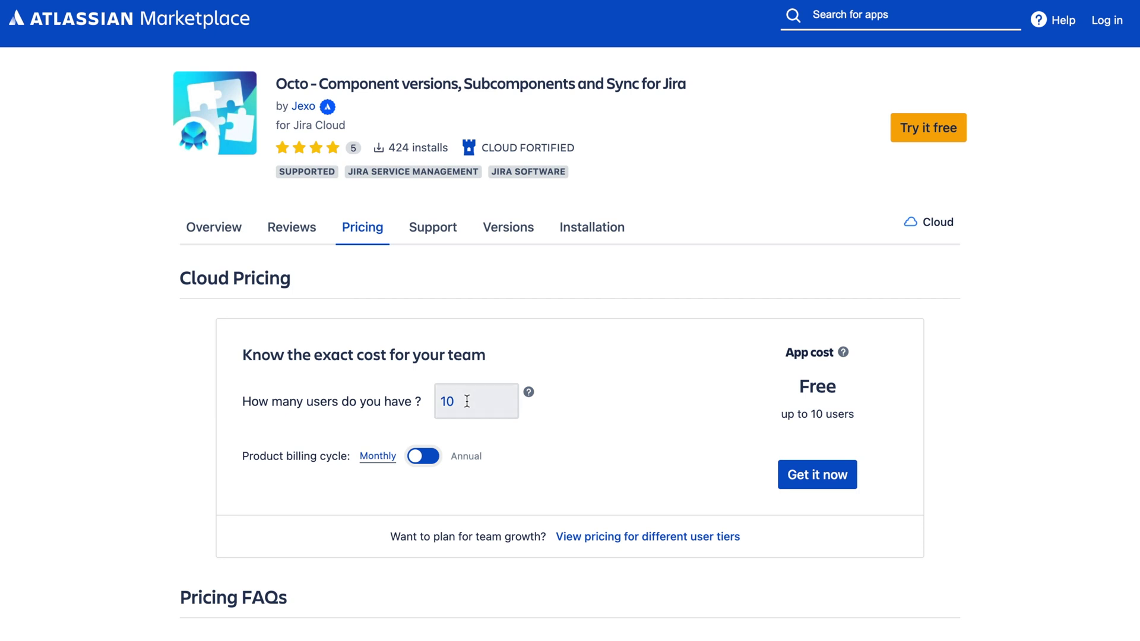
pyautogui.click(668, 537)
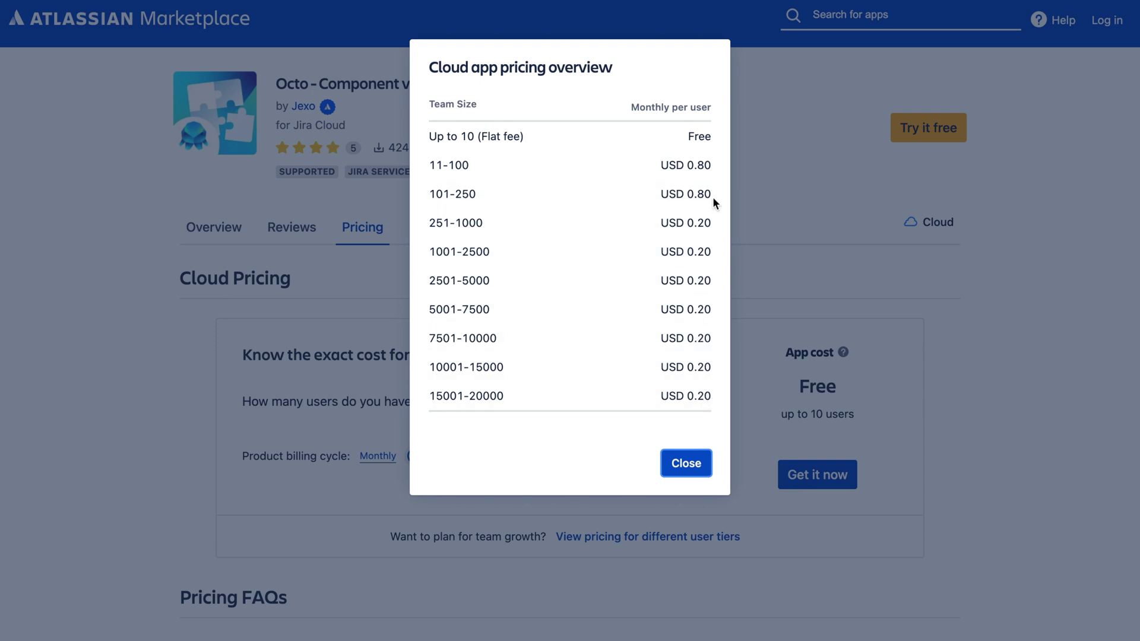
pyautogui.click(693, 469)
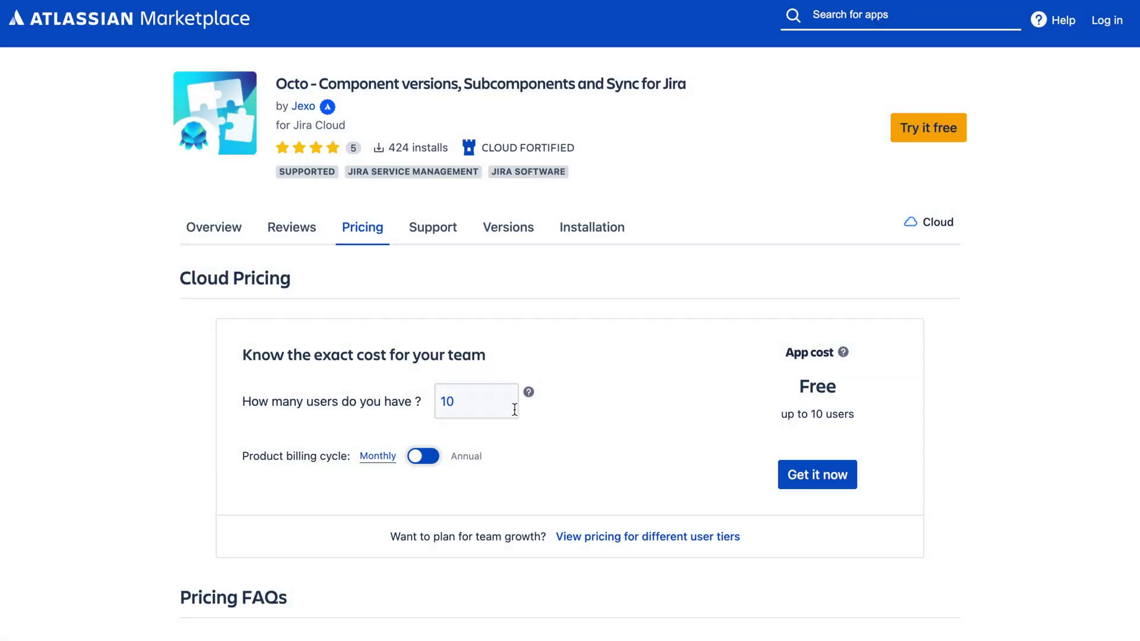
pyautogui.click(507, 402)
pyautogui.write('0')
pyautogui.press('BackSpace')
pyautogui.press('BackSpace')
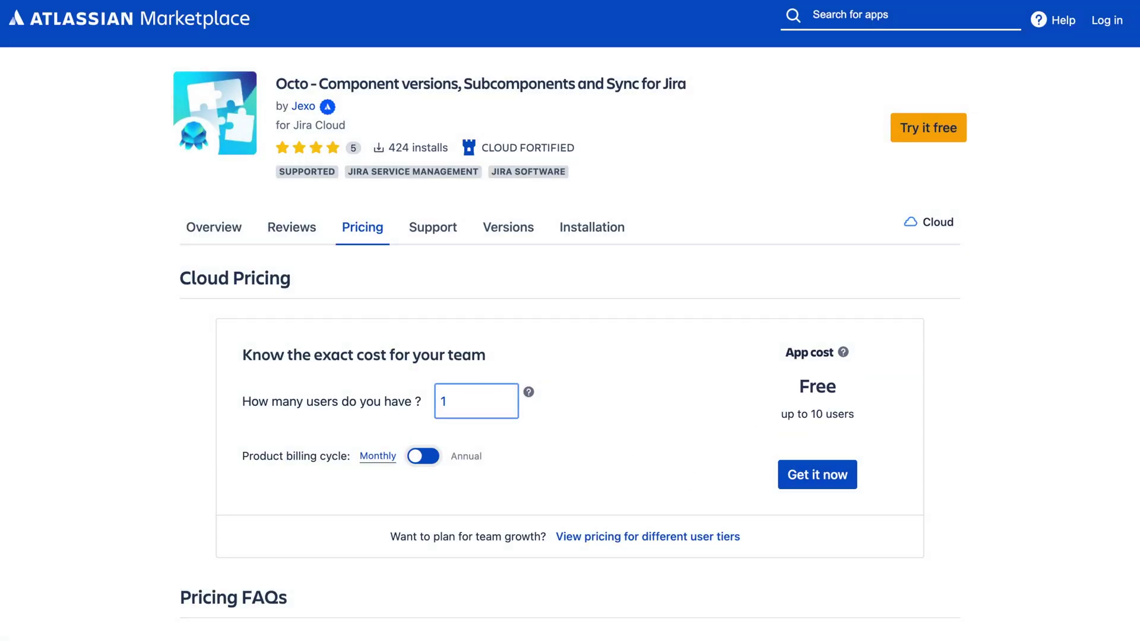
pyautogui.write('50')
pyautogui.press('BackSpace')
pyautogui.press('BackSpace')
pyautogui.write('00')
pyautogui.press('BackSpace')
pyautogui.press('BackSpace')
pyautogui.write('000')
pyautogui.press('BackSpace')
pyautogui.press('BackSpace')
pyautogui.write('000')
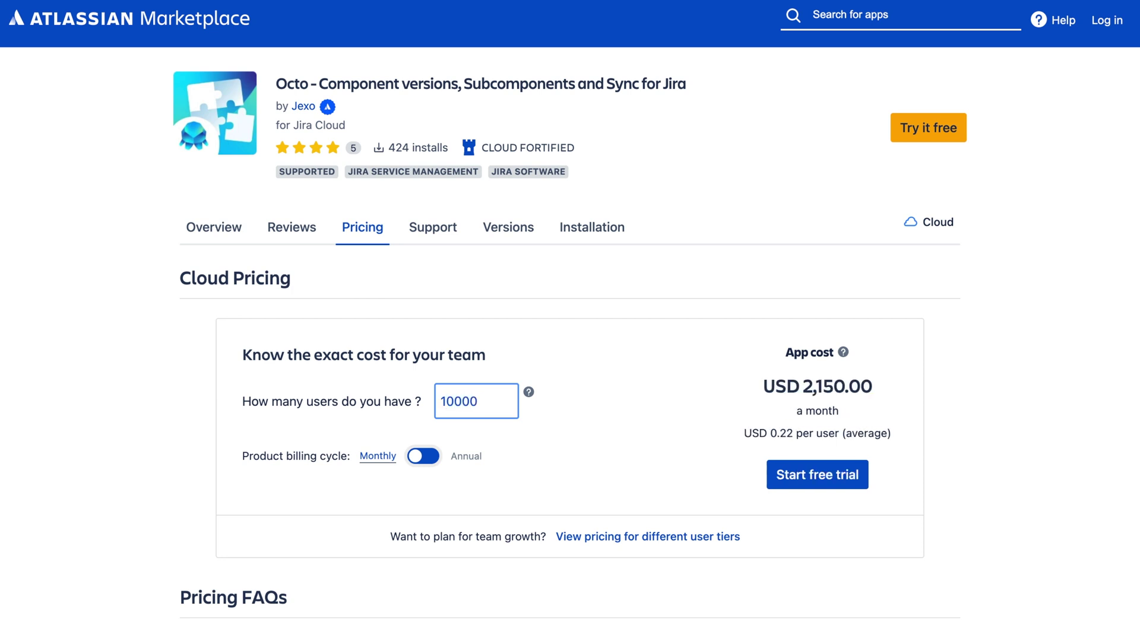
pyautogui.click(430, 457)
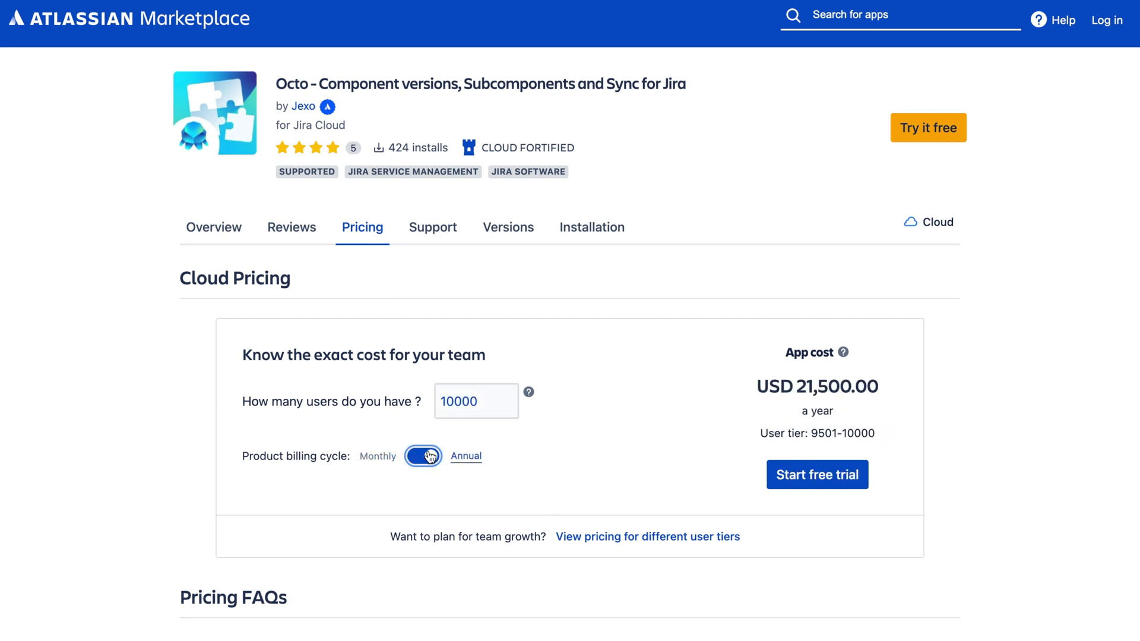
pyautogui.click(429, 456)
pyautogui.click(574, 462)
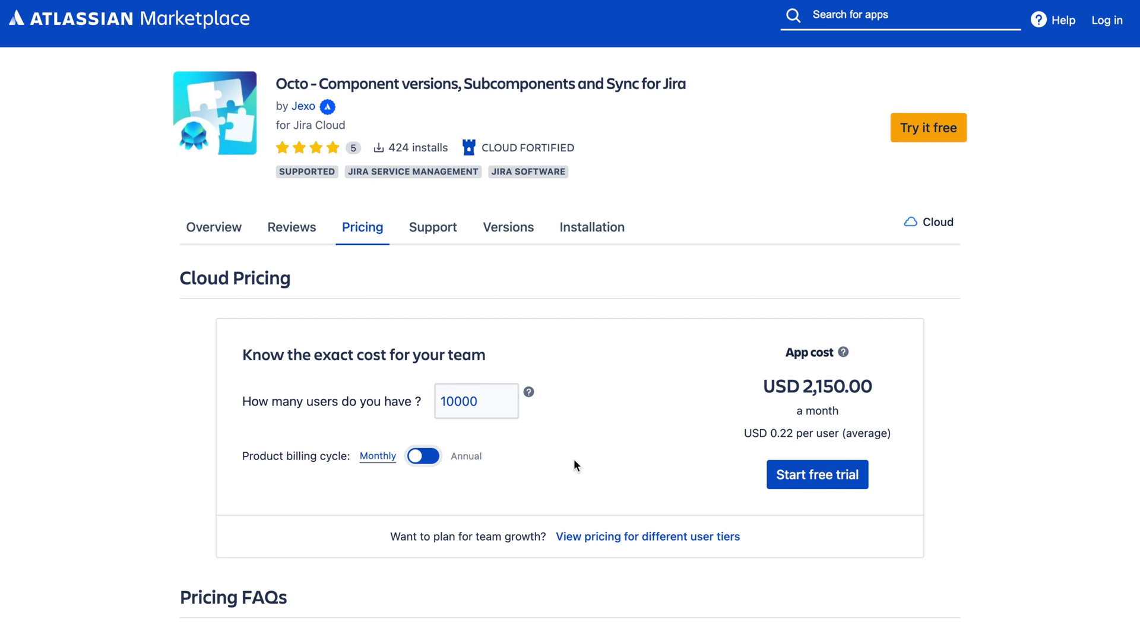
pyautogui.doubleClick(468, 414)
pyautogui.write('10')
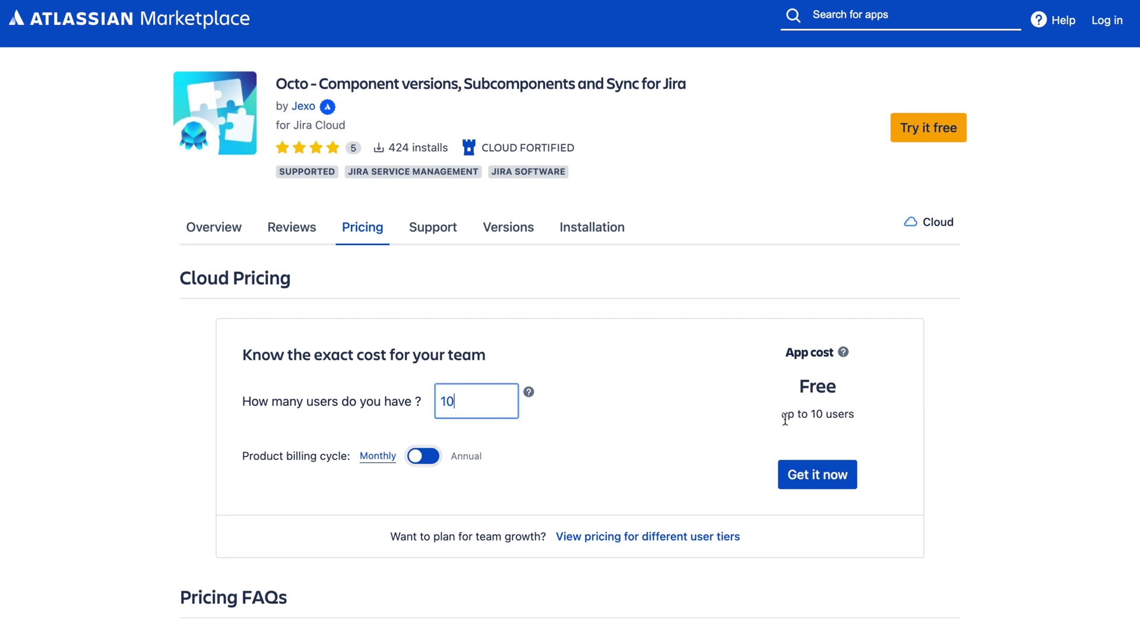
pyautogui.click(810, 392)
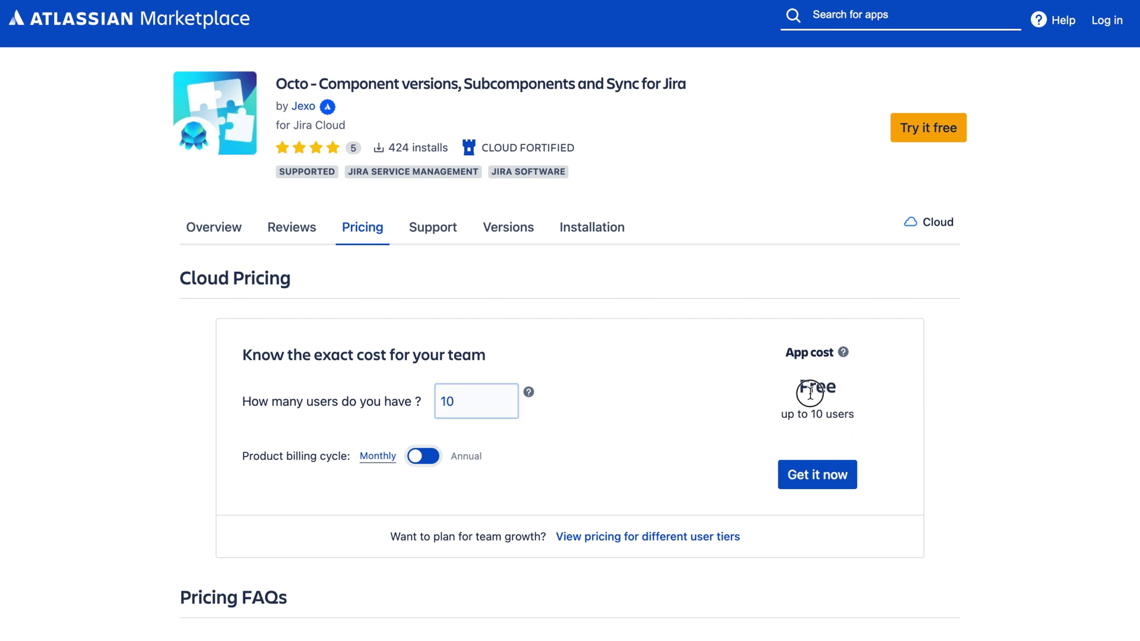